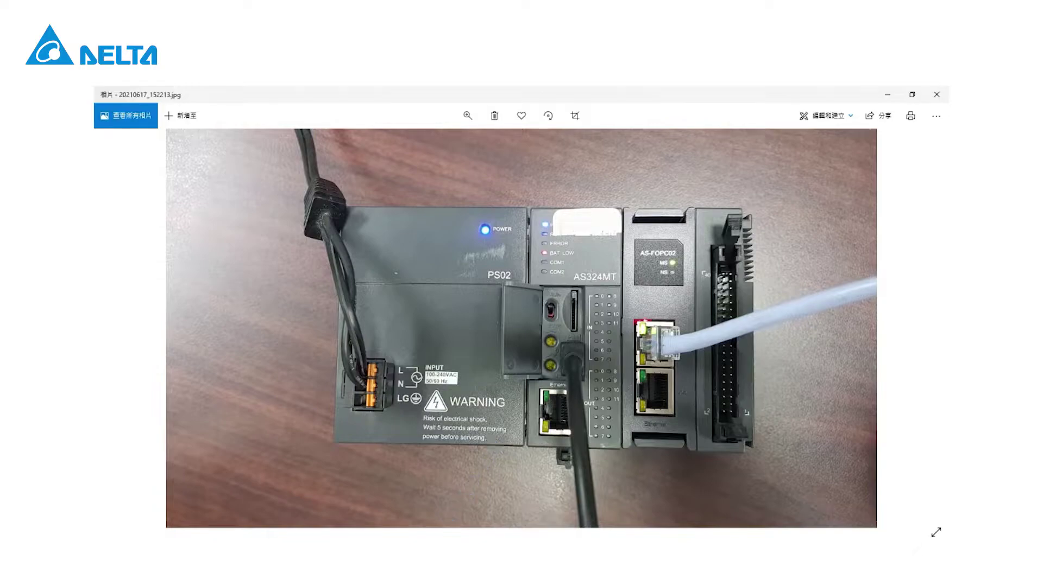
Step: Switch to ISPSoft and create a new project with controller type AS and PLC type AS324MT
click(439, 537)
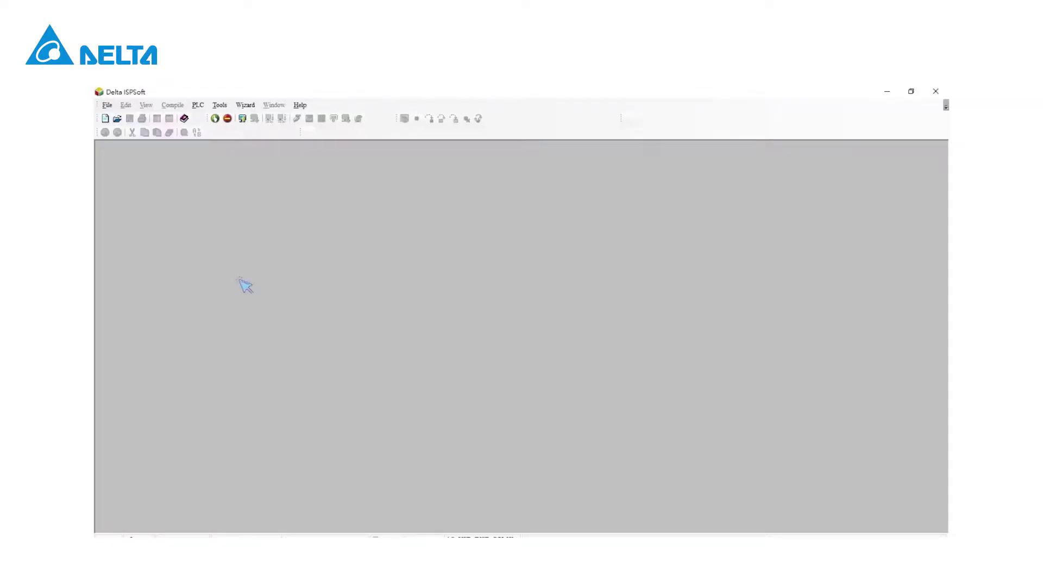
click(106, 119)
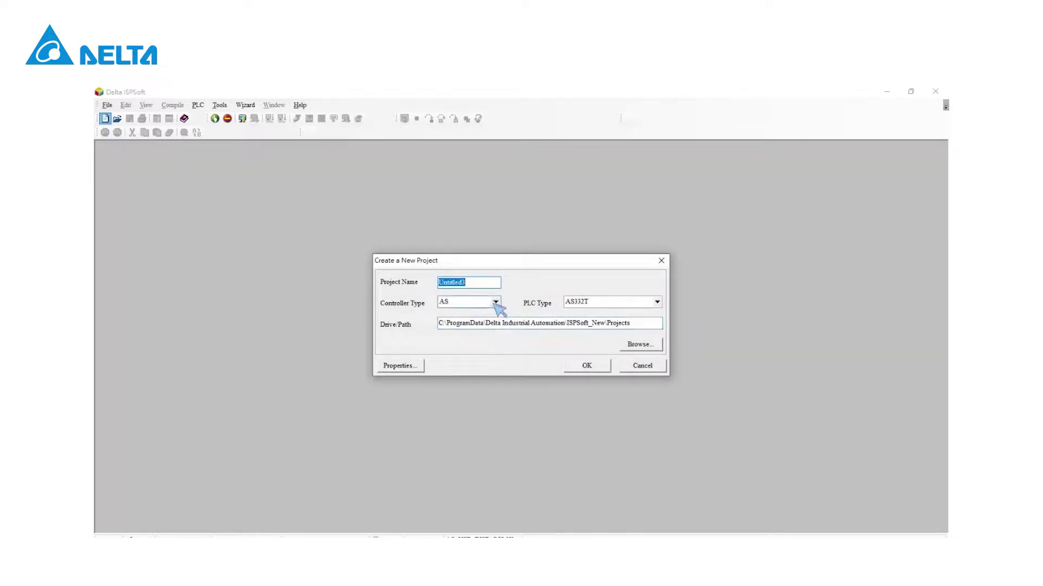
click(620, 305)
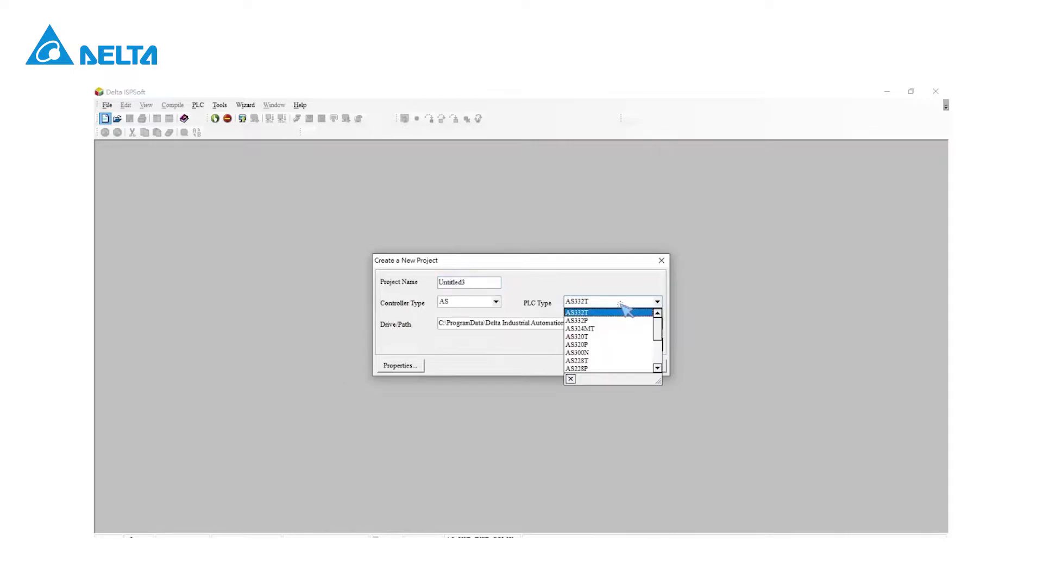
click(614, 330)
click(586, 365)
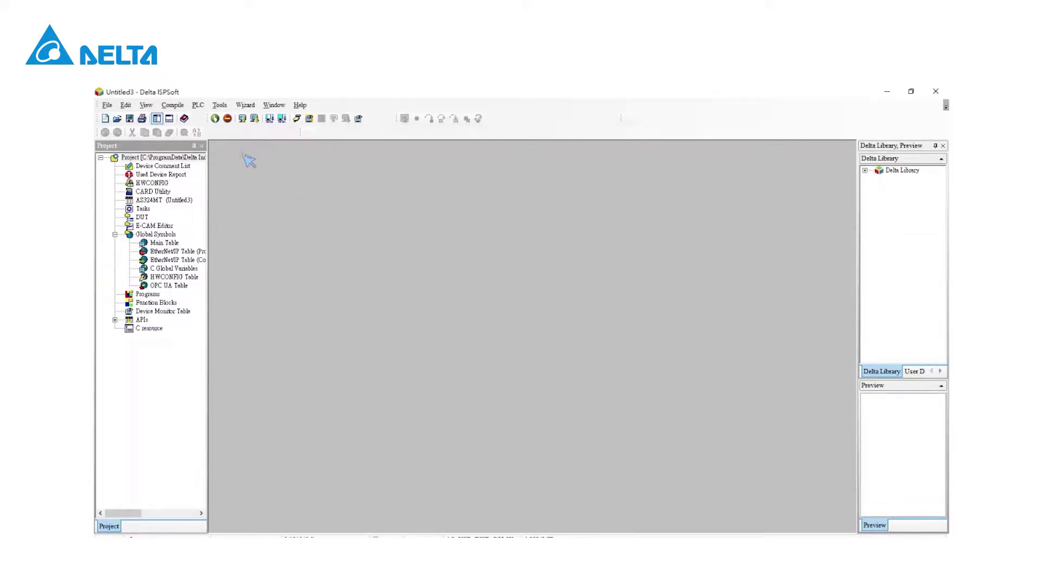
Step: Check the connected PLC's system information, including its type and firmware version, and close it
click(221, 106)
mouse_move(198, 106)
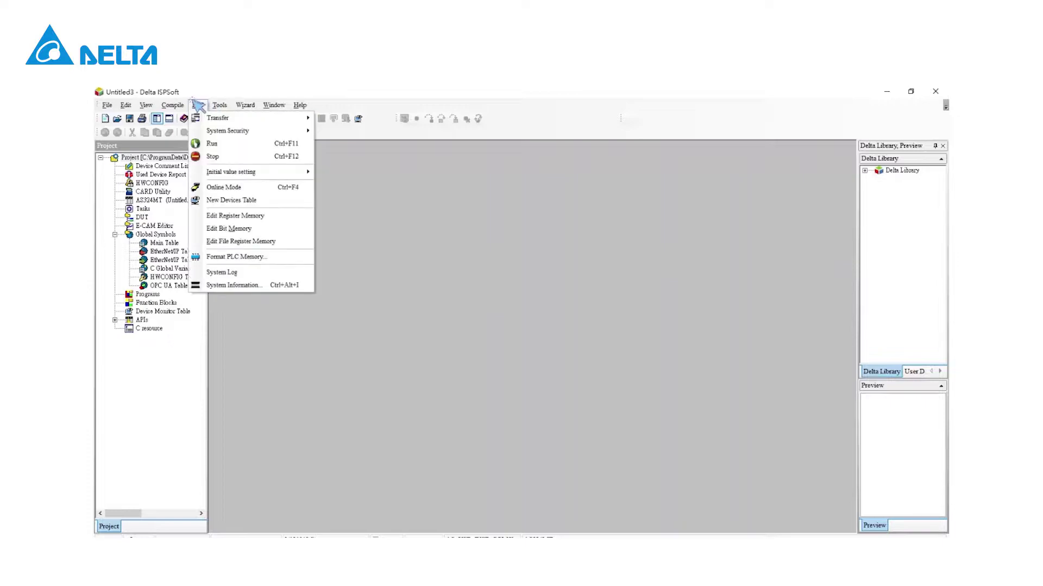
click(233, 285)
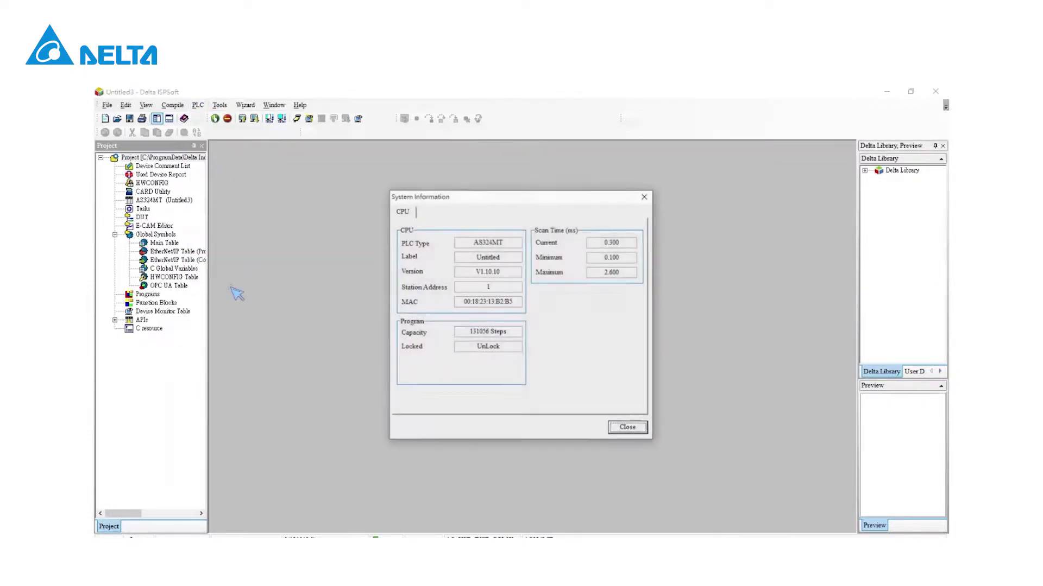
click(623, 428)
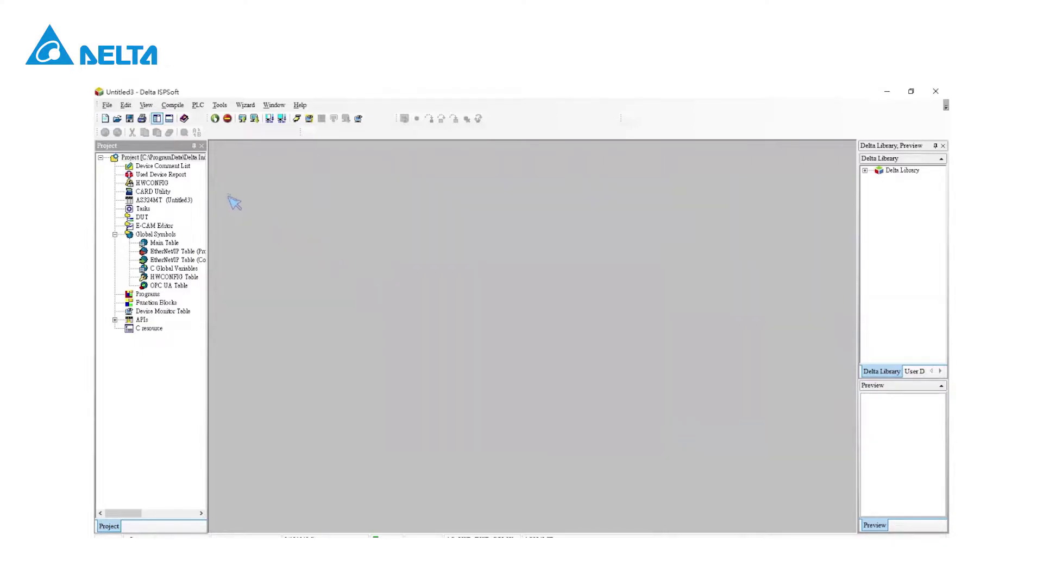
Step: Open HWCONFIG and set the CPU system parameter for the I/O module detection delay time to 30 (0.1 sec units)
click(158, 183)
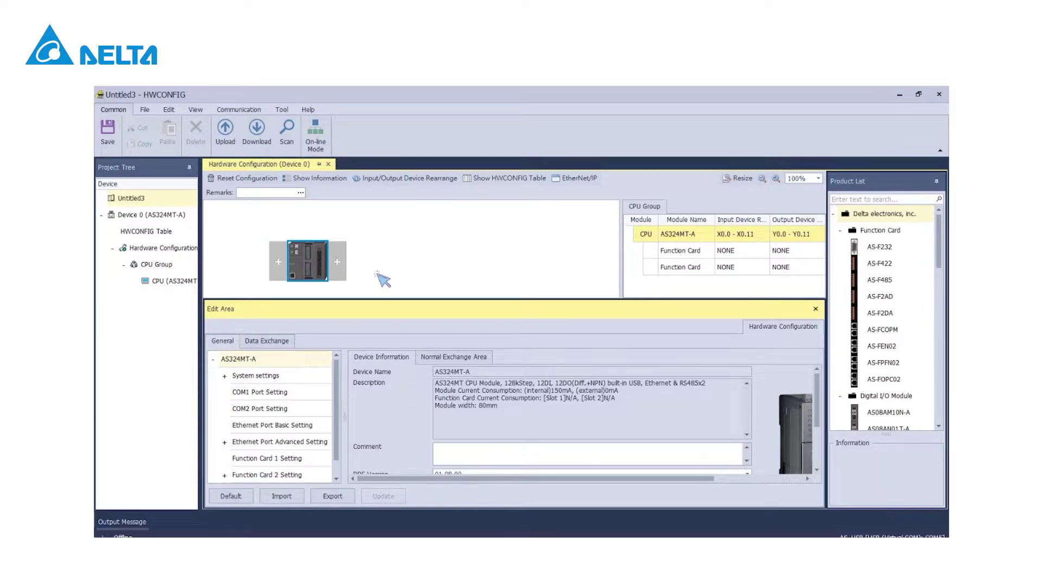
double_click(281, 376)
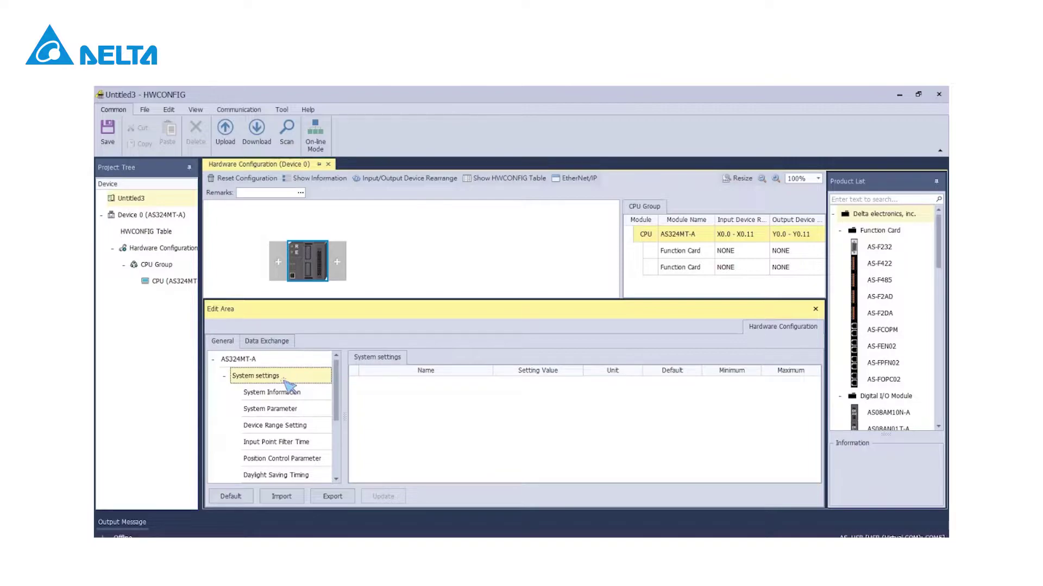
click(283, 409)
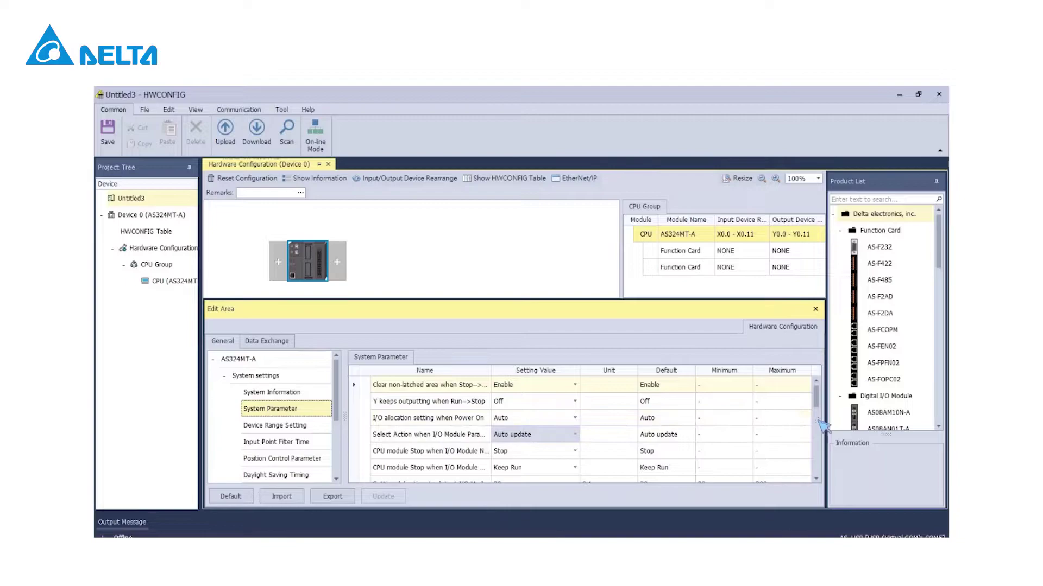
scroll(820, 421, down, 2)
click(465, 389)
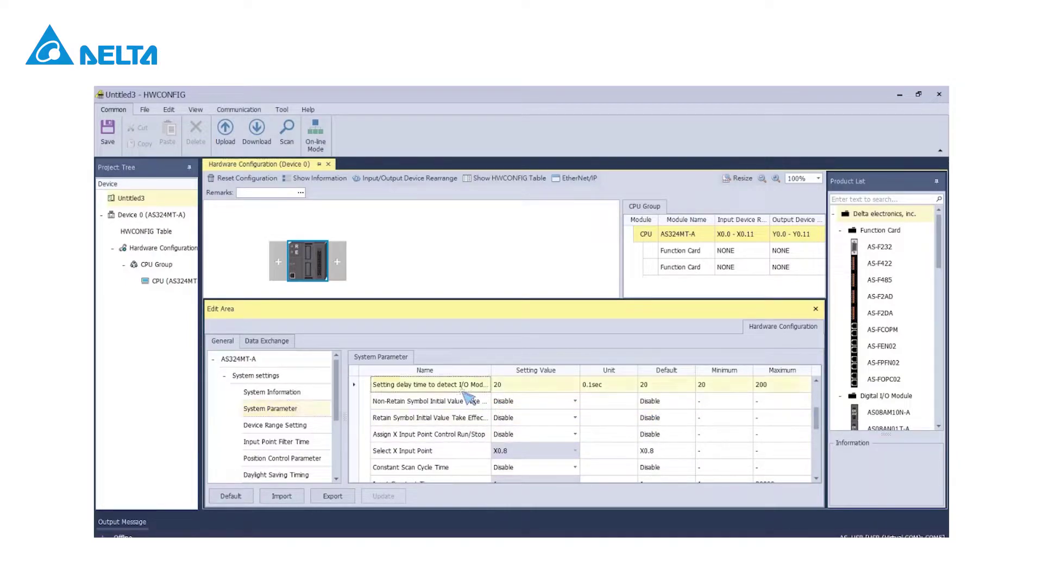
click(520, 390)
text(30)
key(Return)
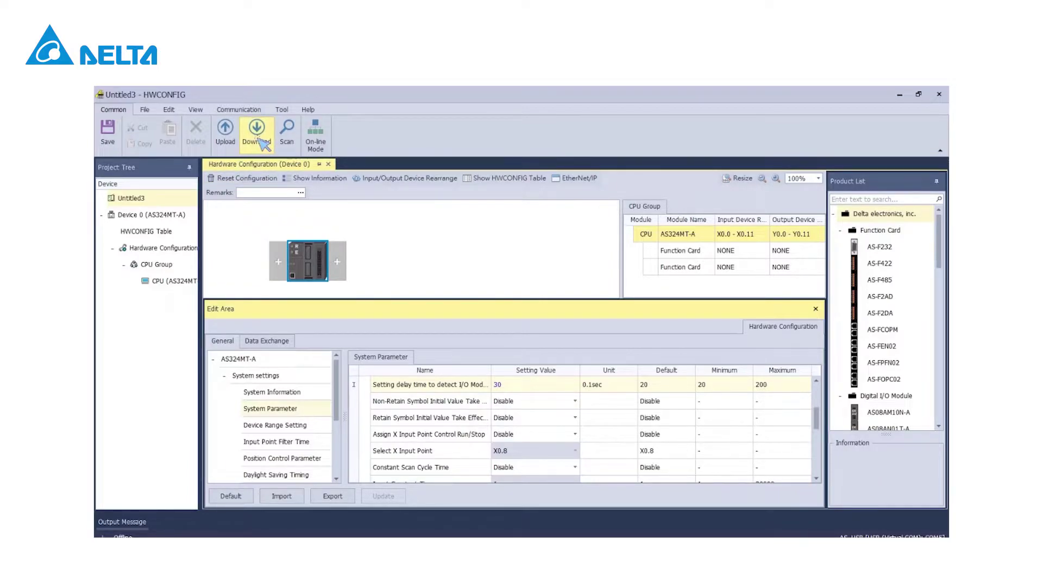
Step: Download the general and data exchange hardware configuration with the changed delay time to the AS324MT
click(258, 141)
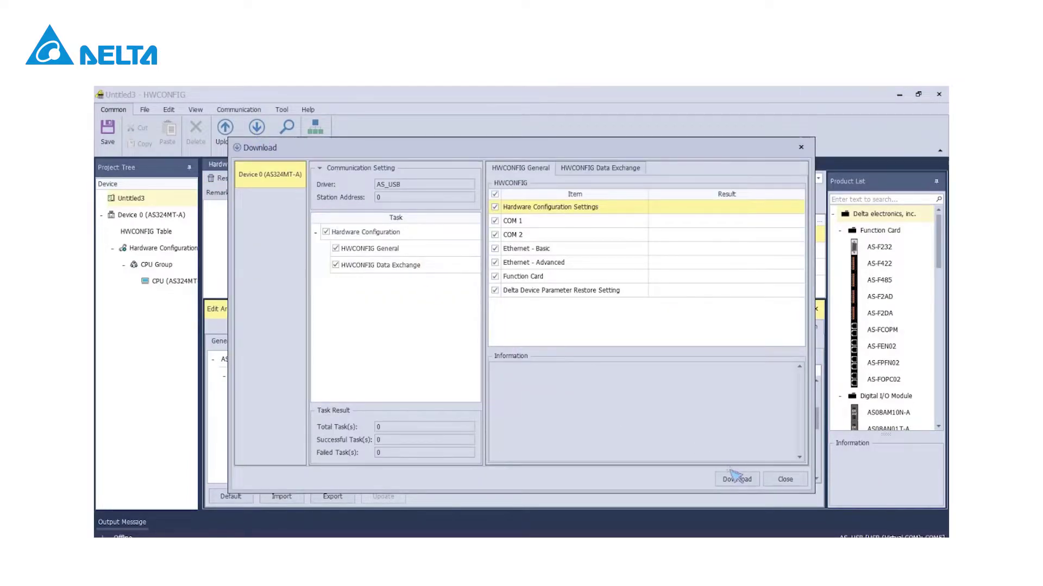
click(736, 478)
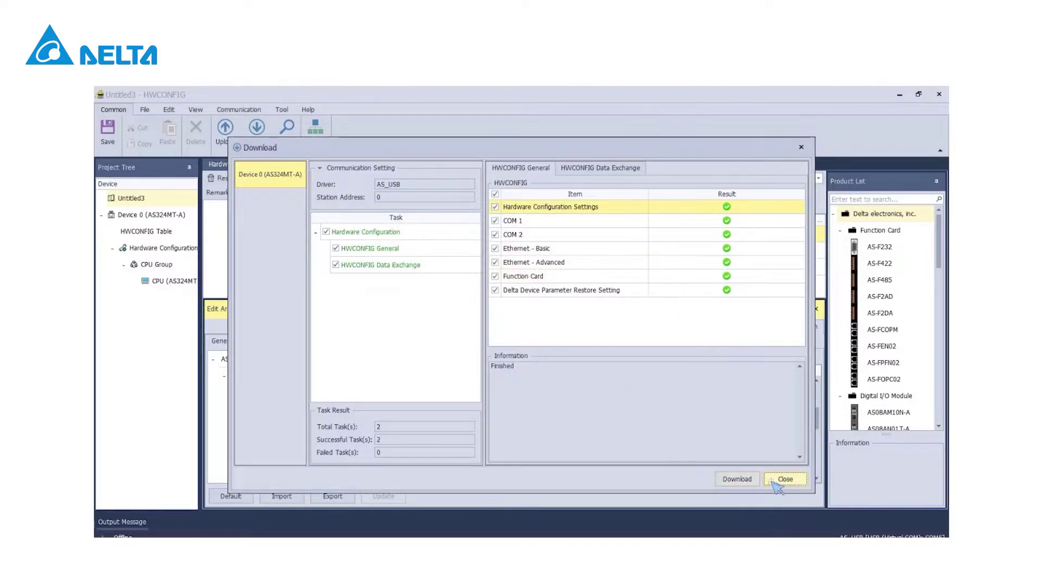
click(784, 480)
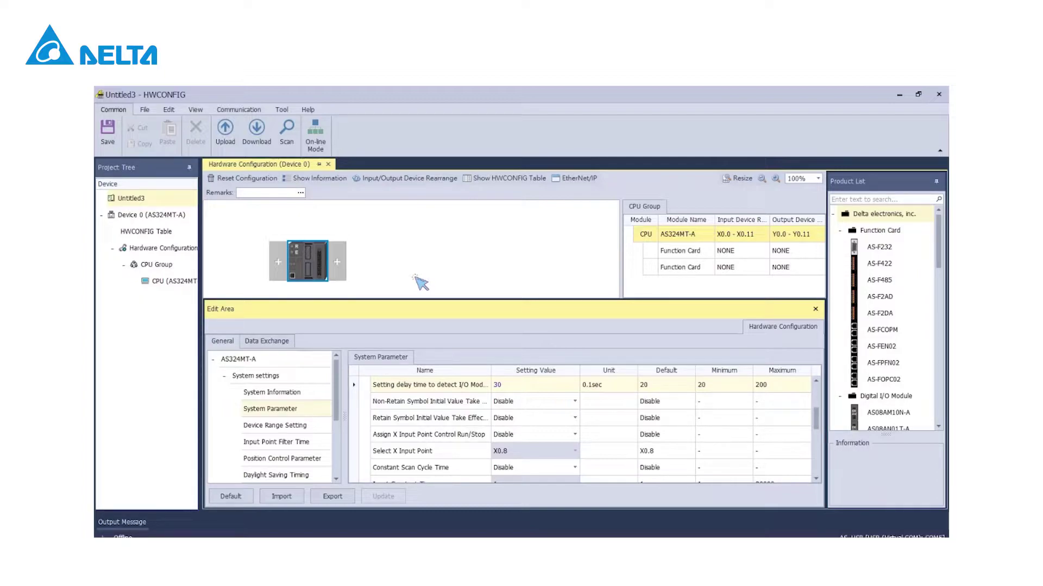
Step: Scan the connected hardware, including the module parameters, and apply the scanned configuration to the project
click(288, 142)
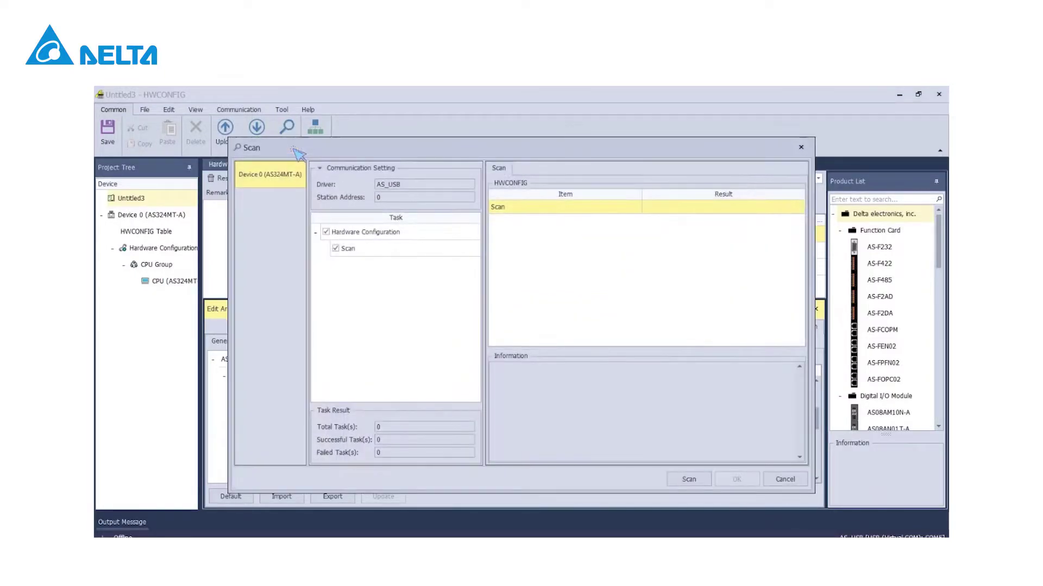
click(688, 479)
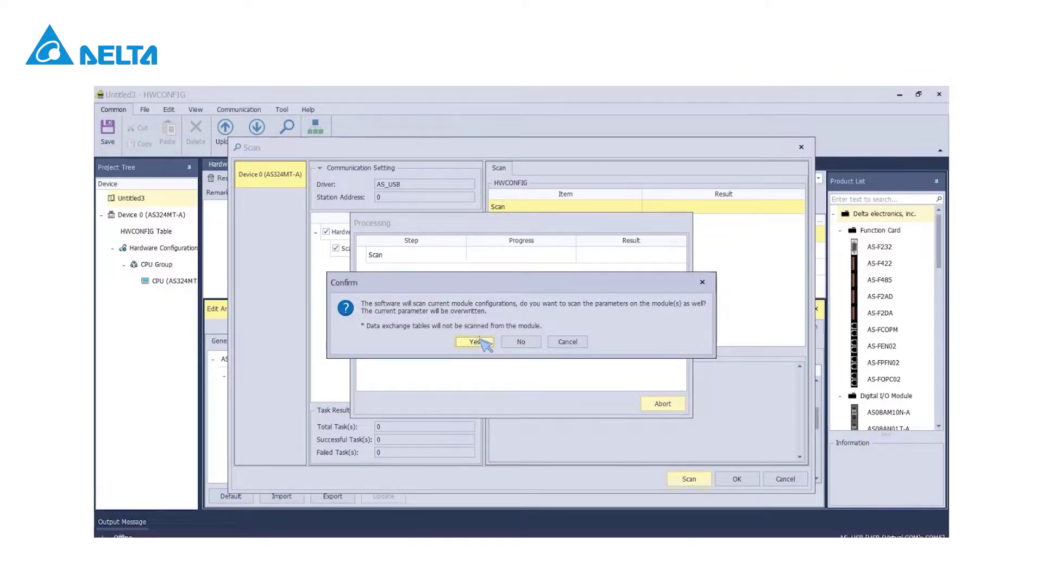
click(477, 342)
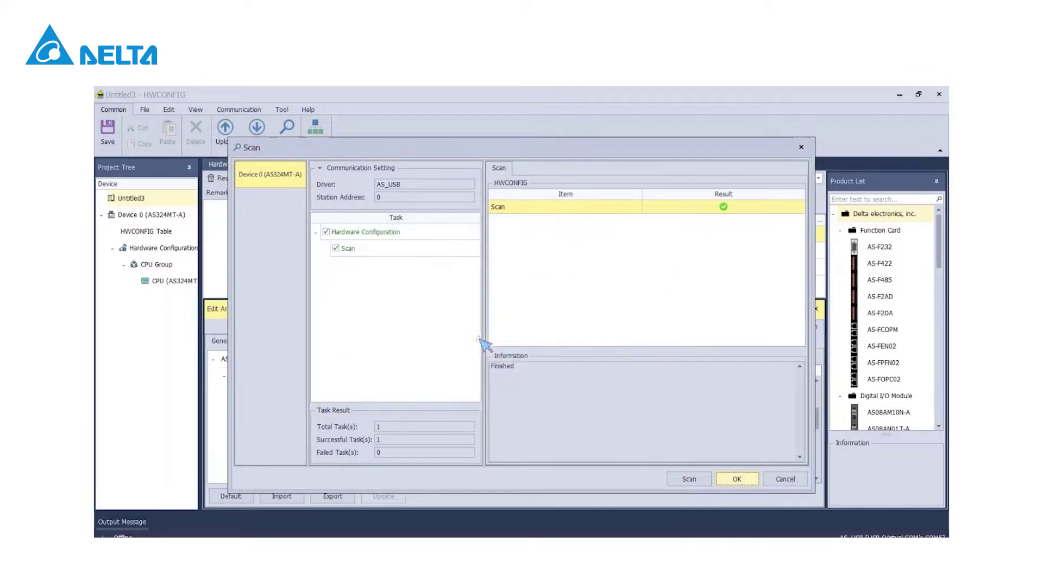
click(730, 479)
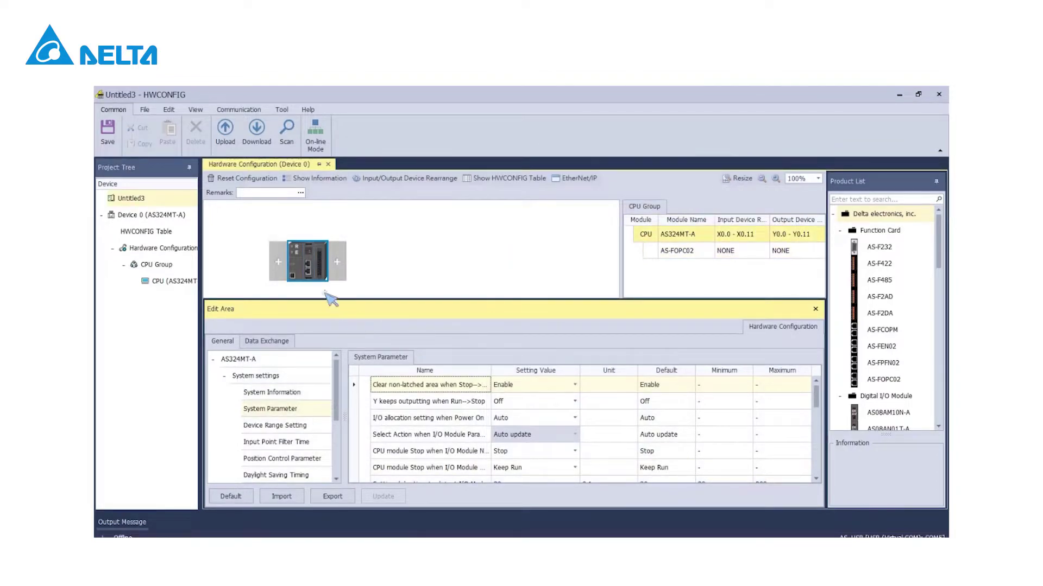
Step: Set the IP address of the AS-FOPC02 card's Ethernet port to 192.168.1.15 in the Function Card 2 settings
click(309, 262)
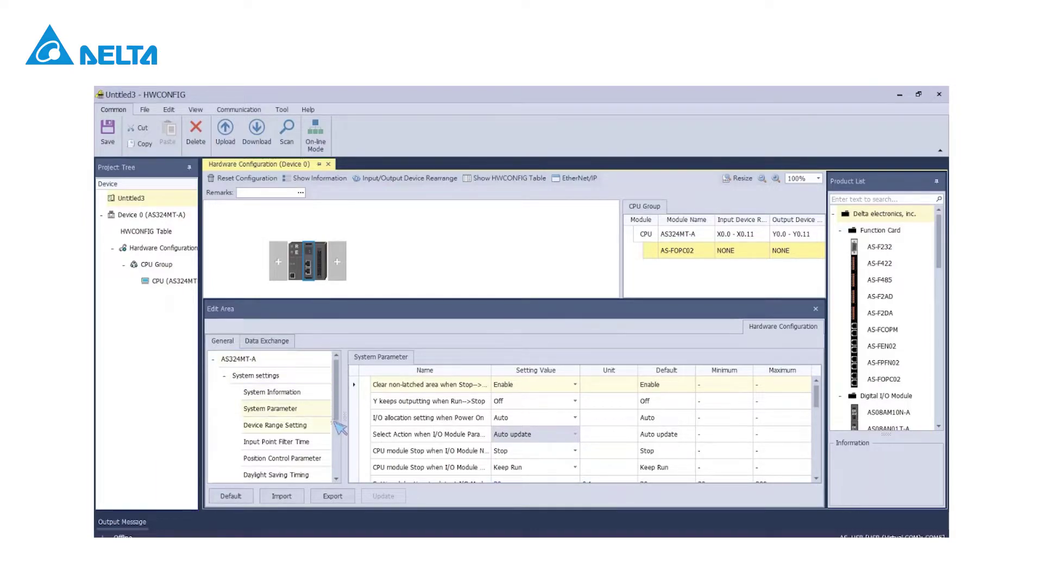
click(337, 430)
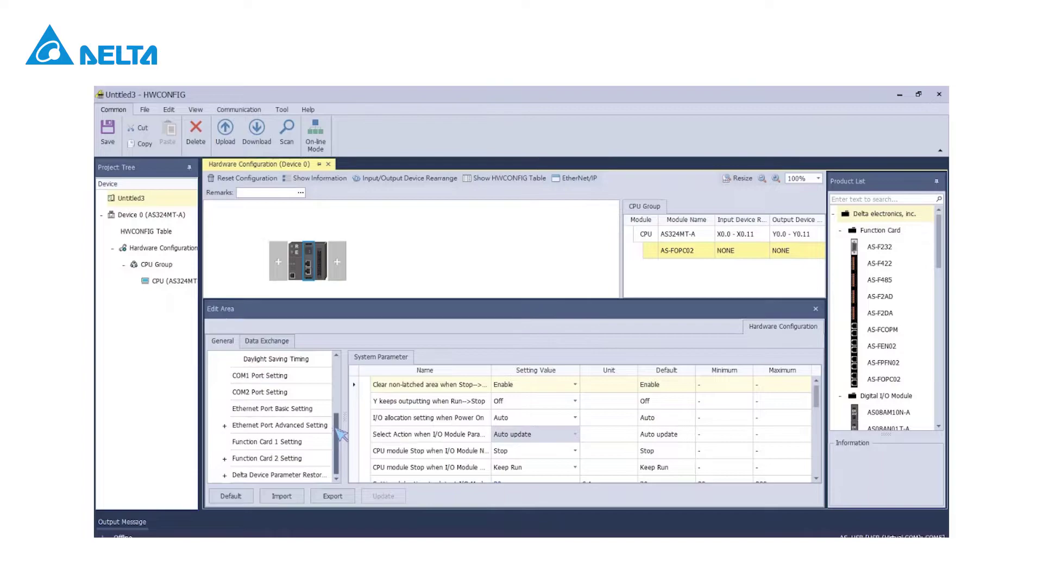
click(299, 459)
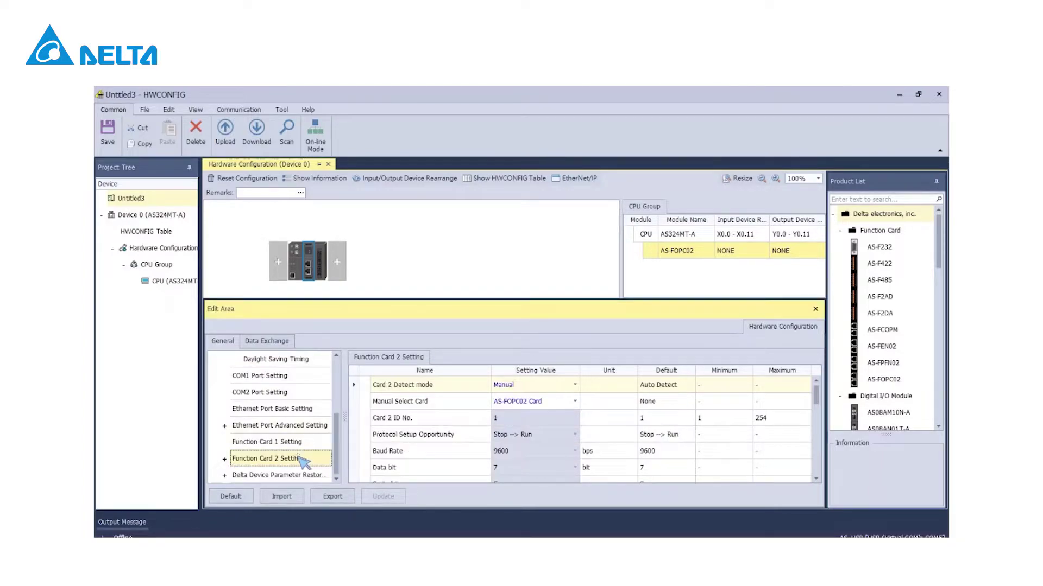
double_click(300, 459)
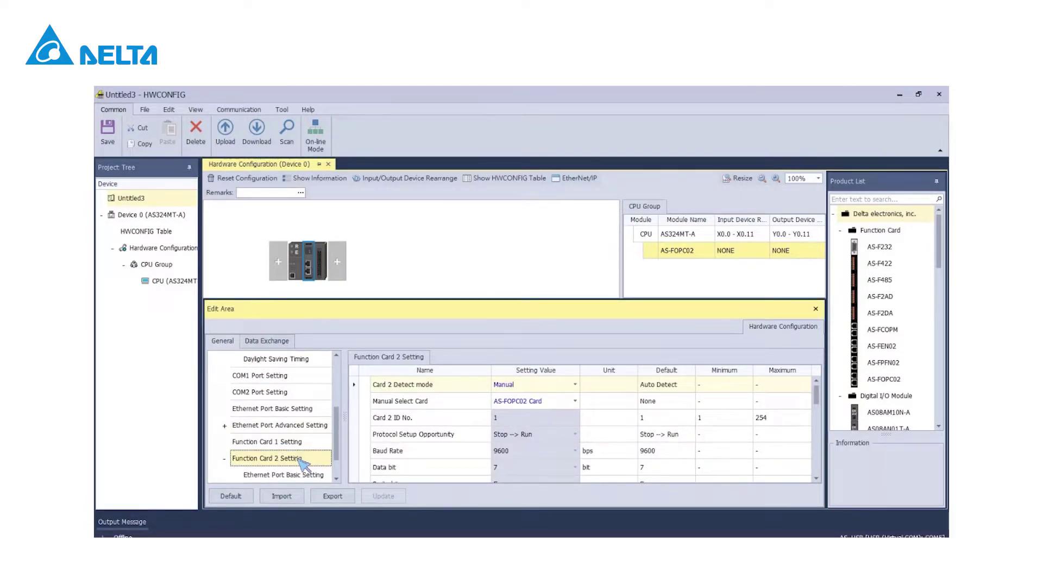
click(300, 477)
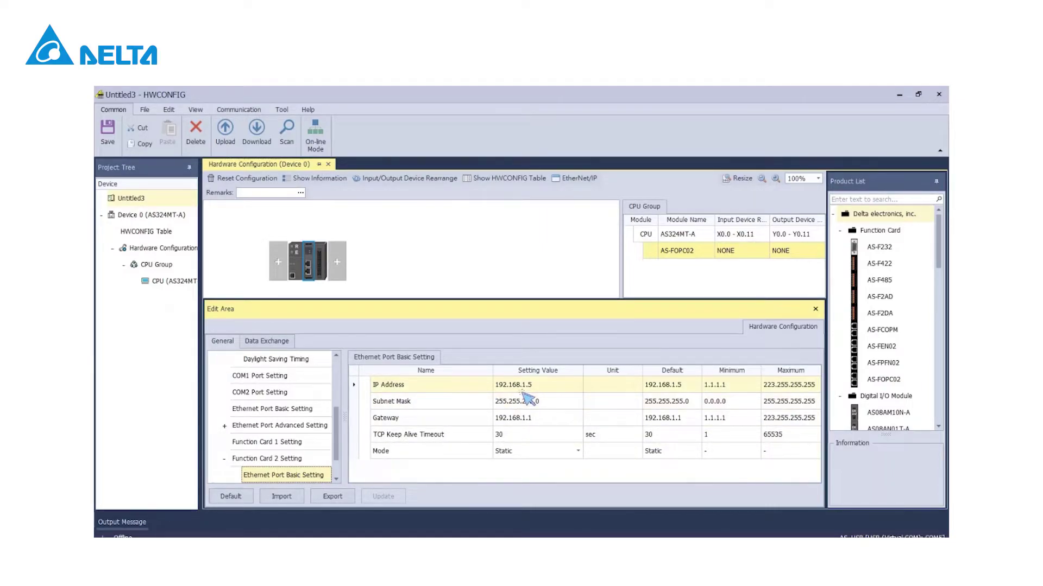
click(541, 386)
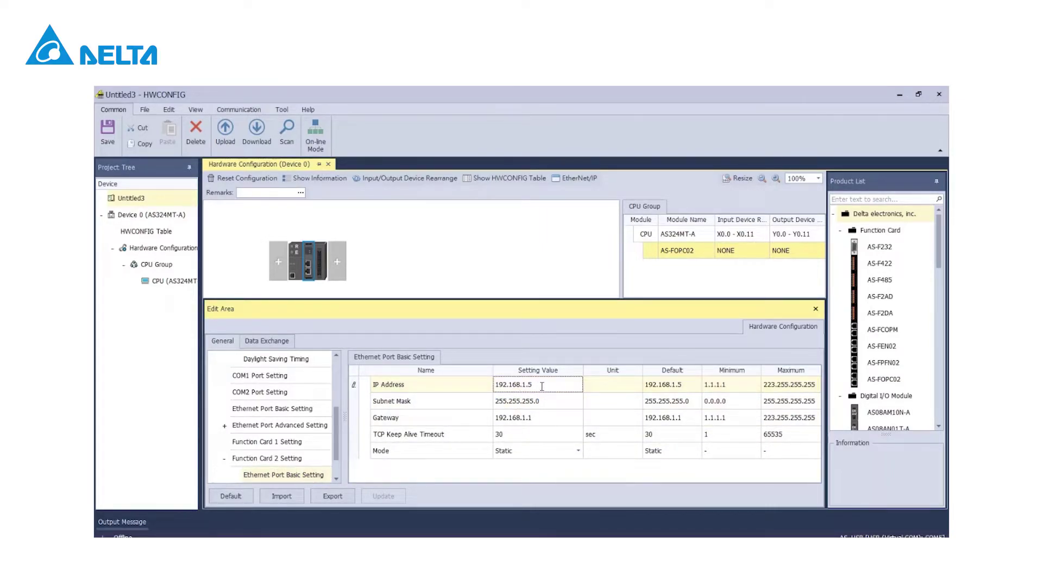
key(BackSpace)
text(15)
key(Return)
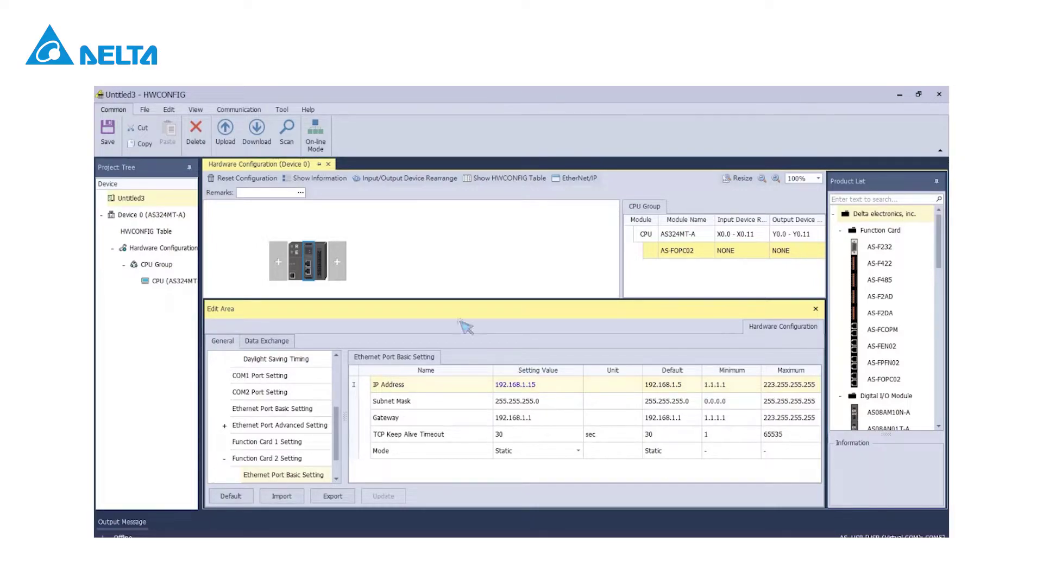
Step: Download the new card settings to the PLC, allowing it to stop and restoring its previous execution status
click(268, 148)
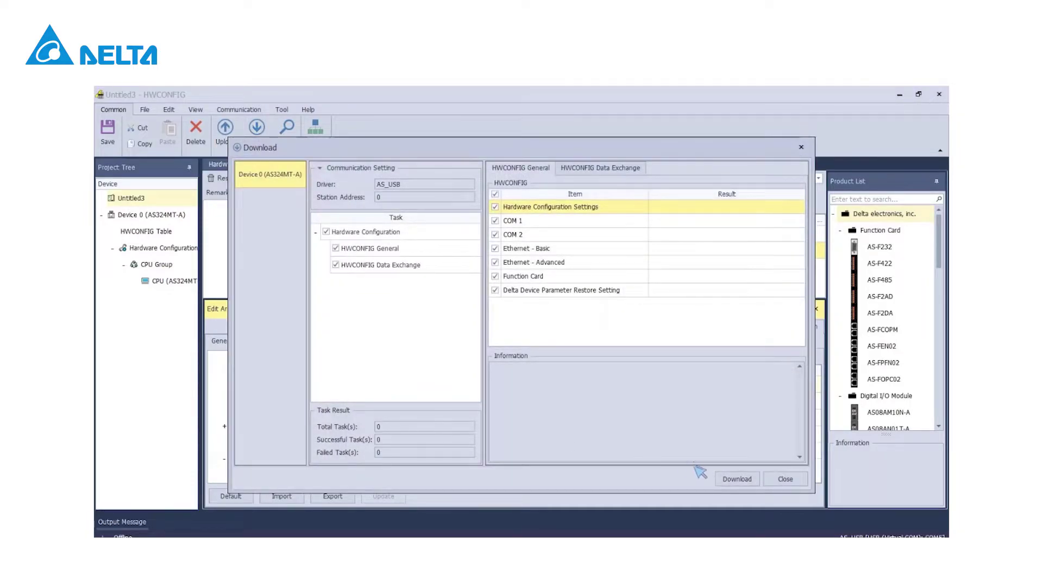
click(736, 480)
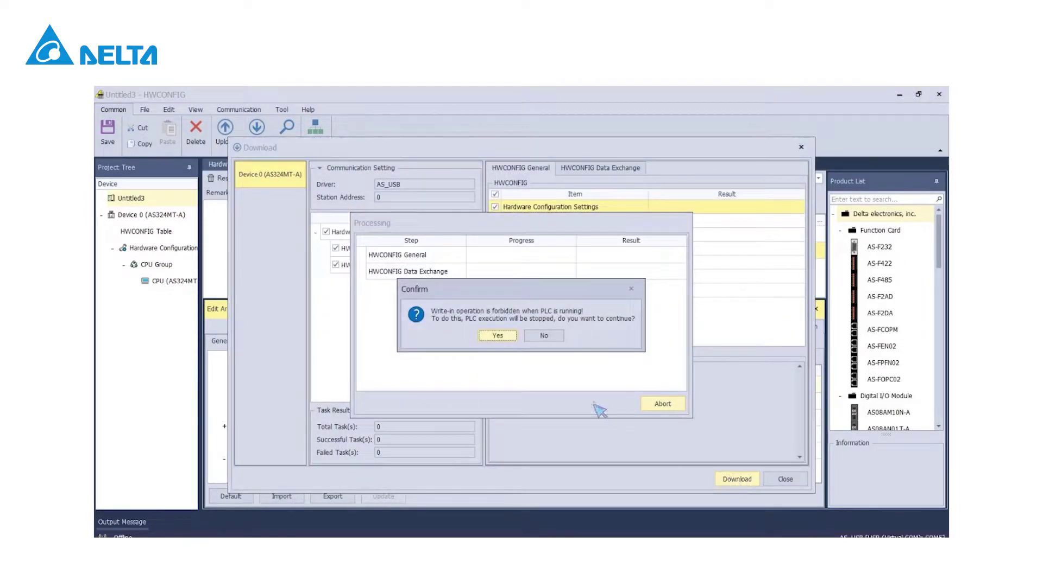
click(497, 336)
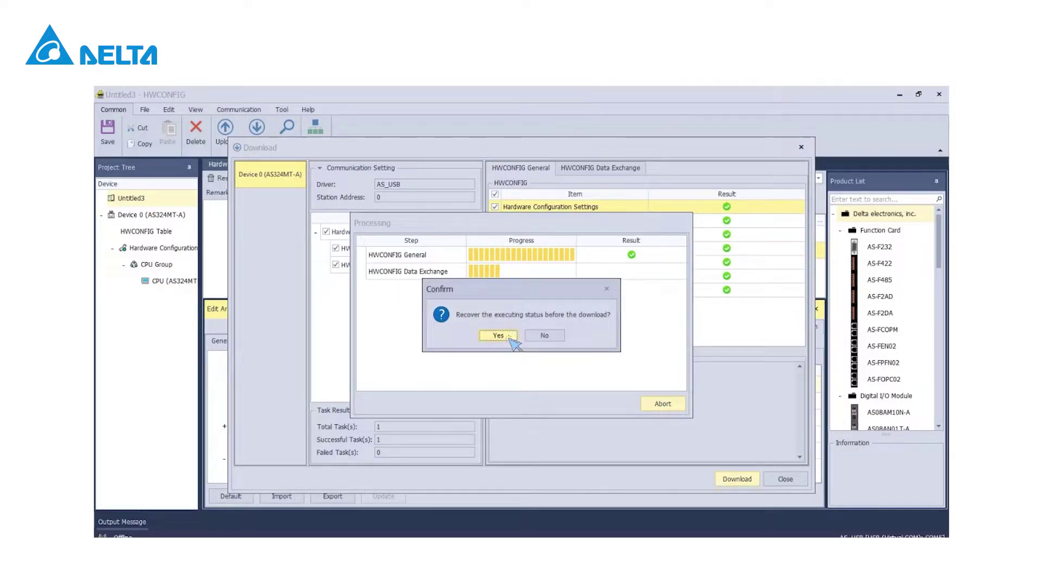
click(509, 337)
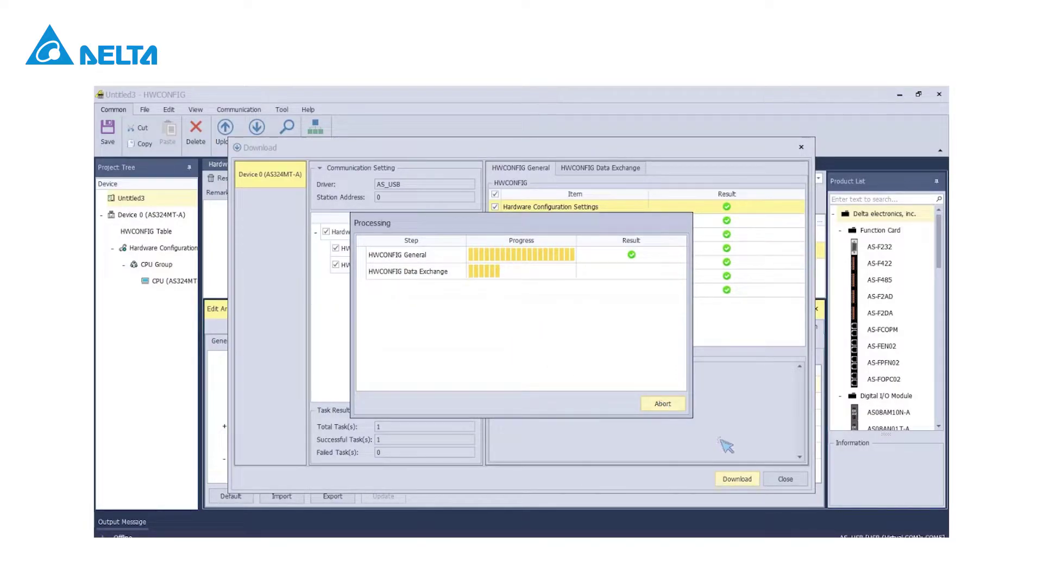
click(784, 480)
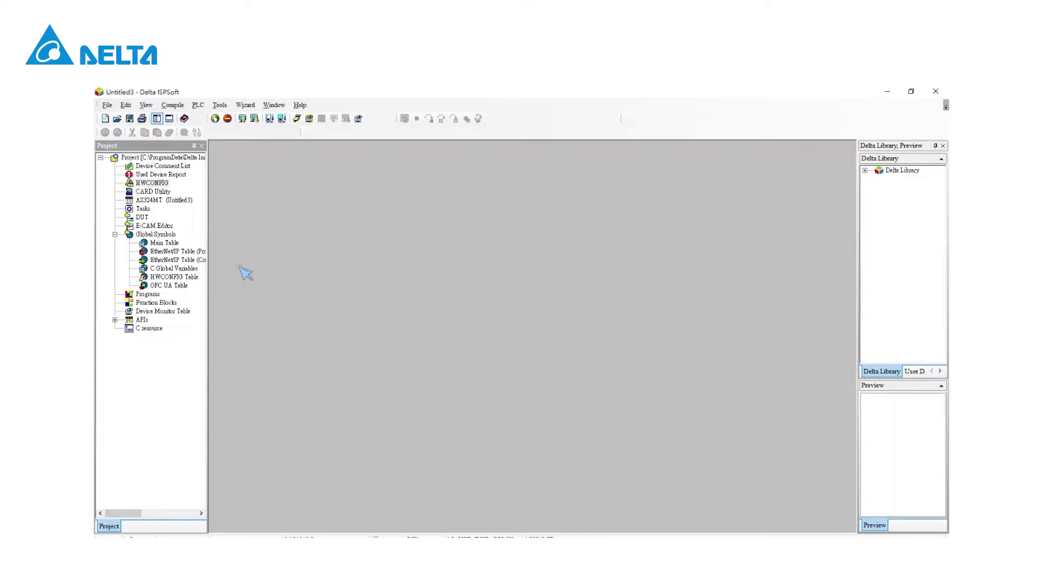
Step: Import the global_variables symbols file from the Untitled2 project into the OPC UA Table, clearing the table before importing
click(173, 286)
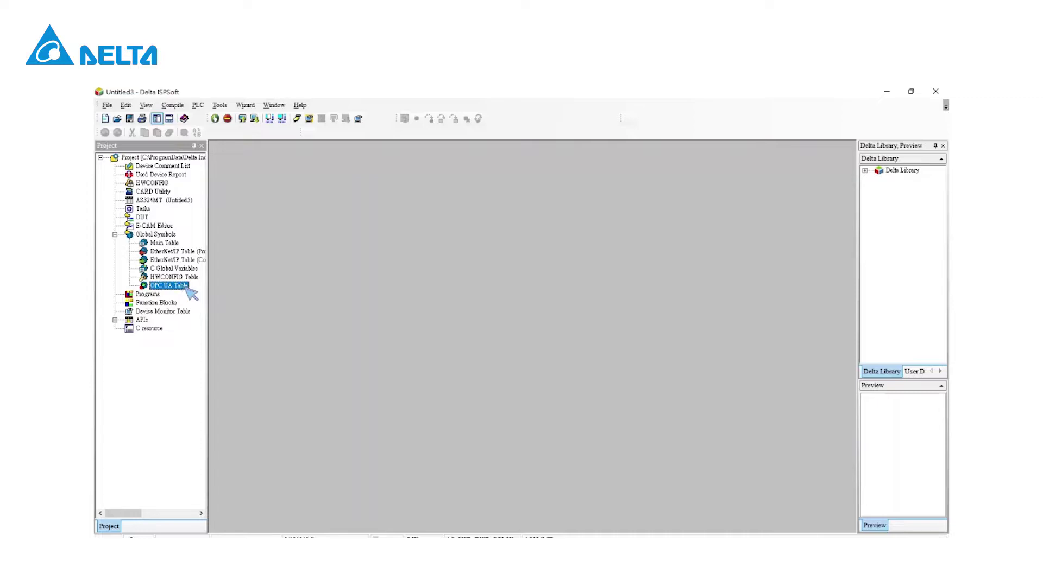
double_click(172, 286)
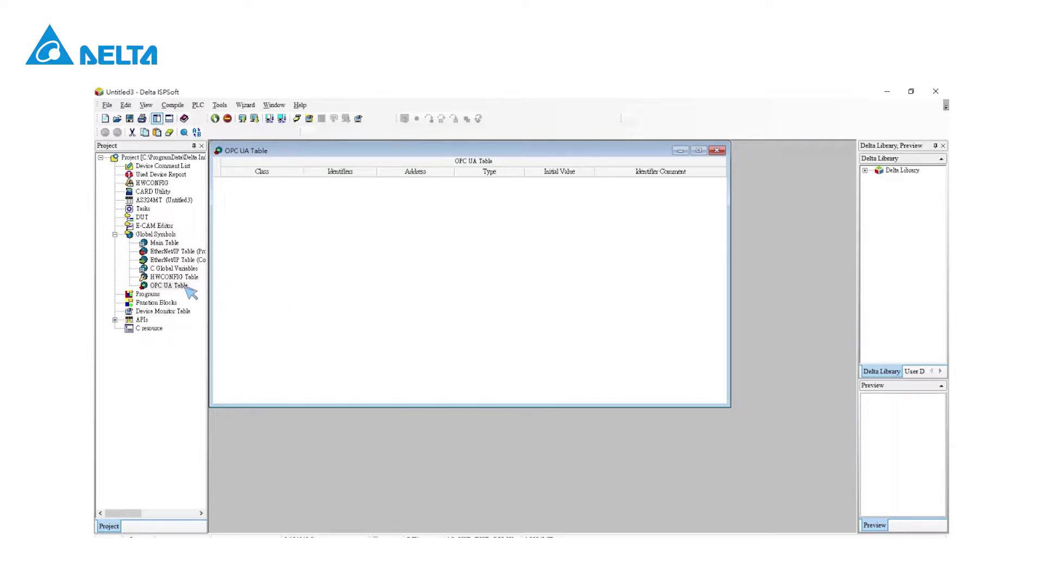
right_click(240, 275)
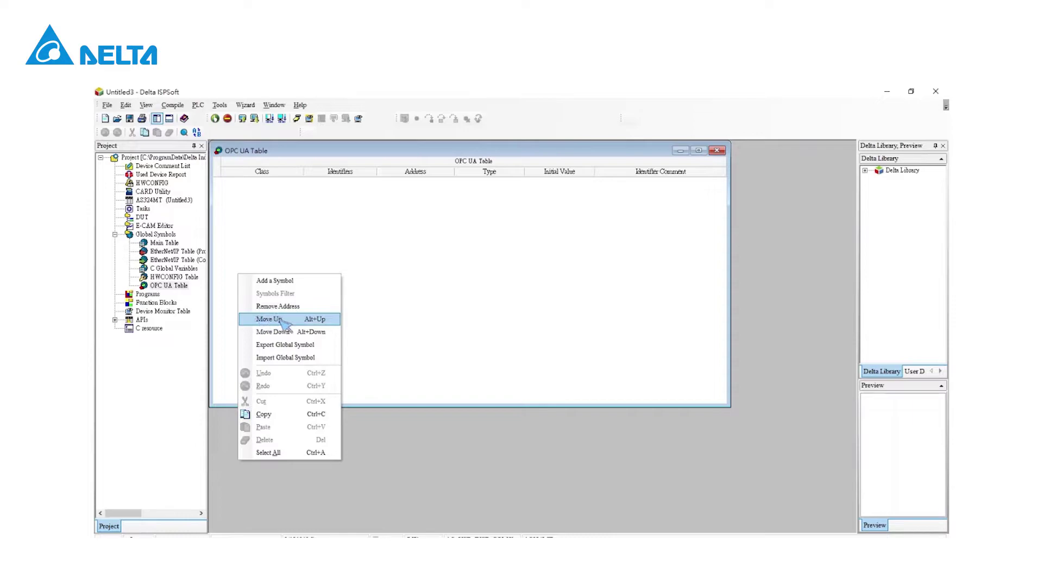
click(296, 358)
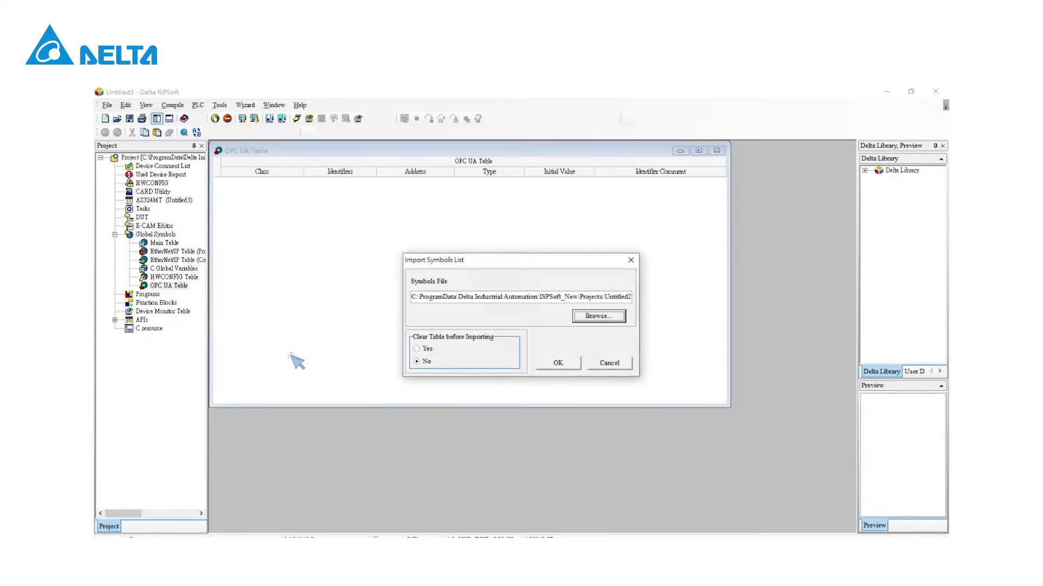
click(589, 318)
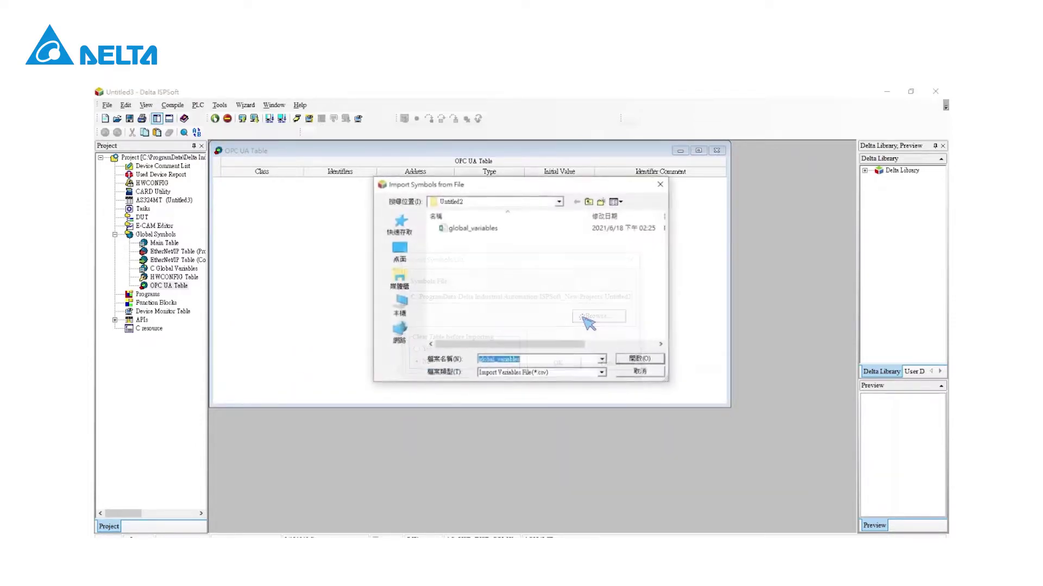
click(490, 233)
double_click(488, 231)
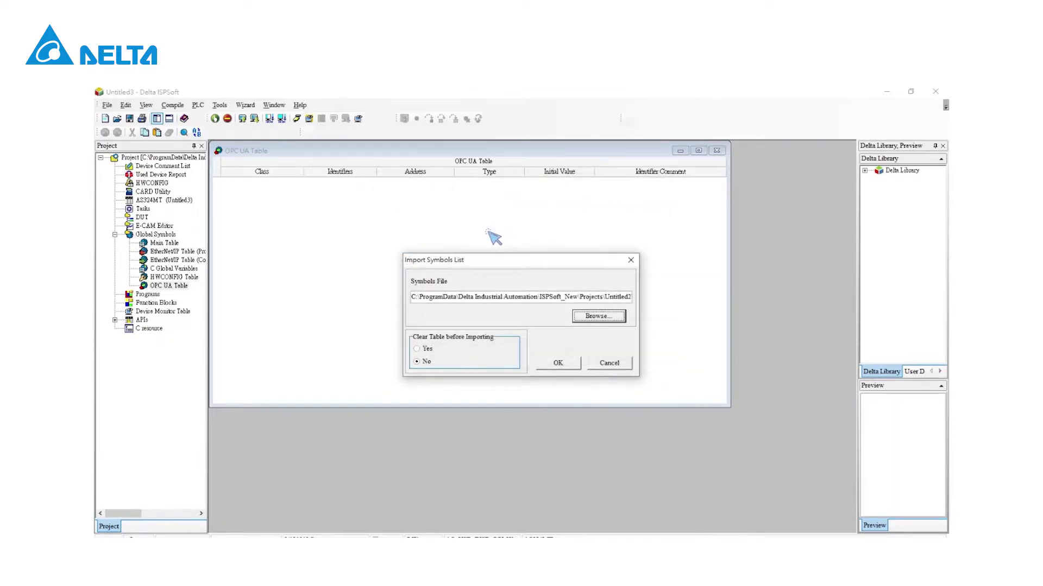
click(427, 349)
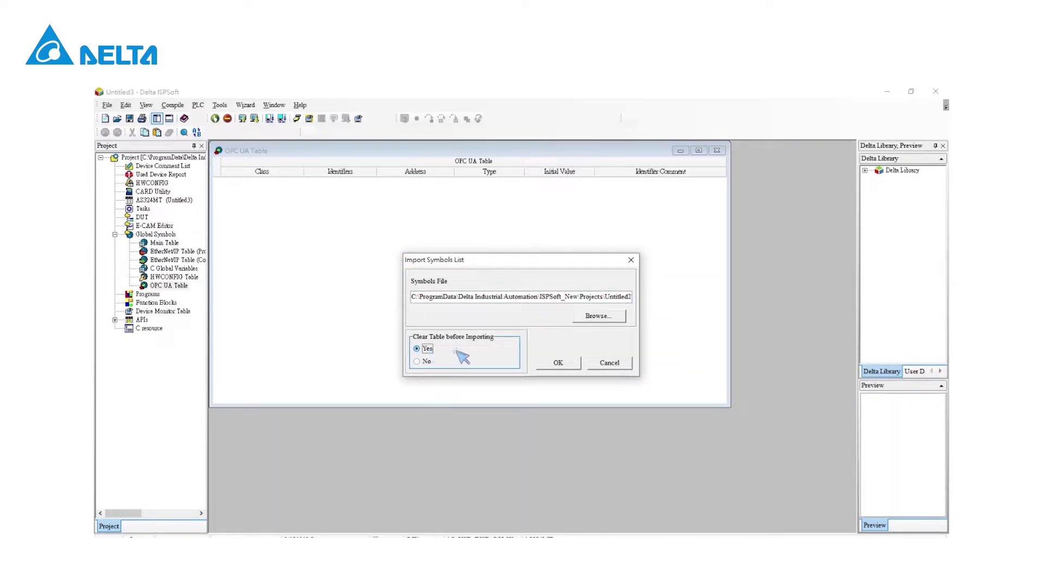
click(549, 365)
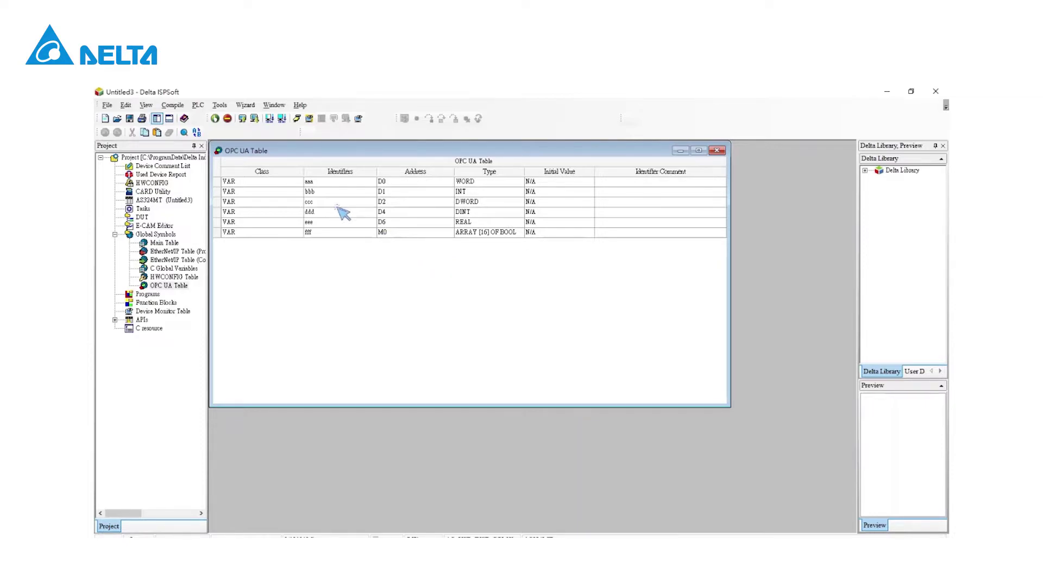
Step: Try to compile the project and download it with the OPC UA Table to the PLC
click(254, 118)
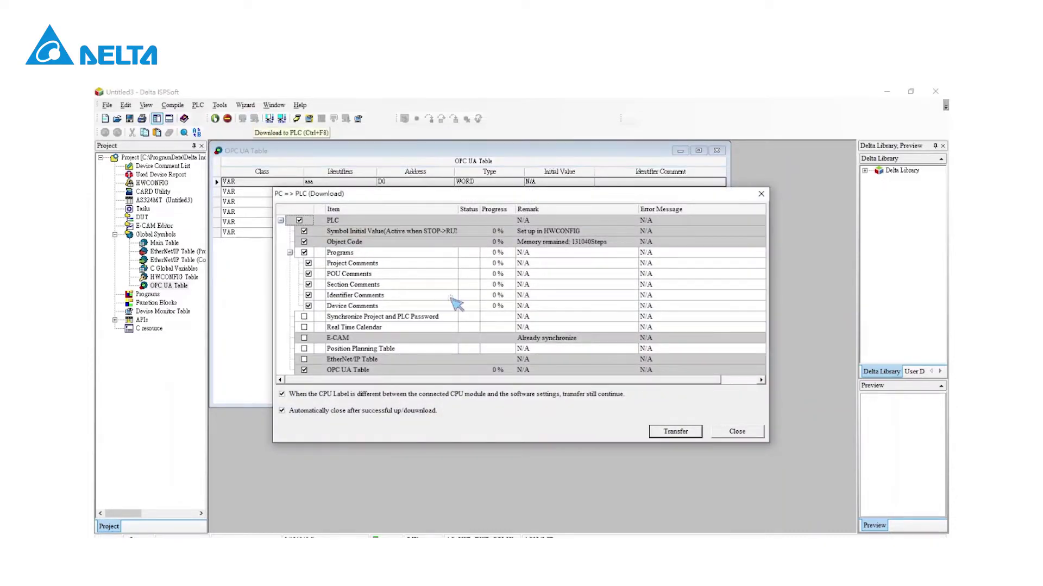
click(677, 433)
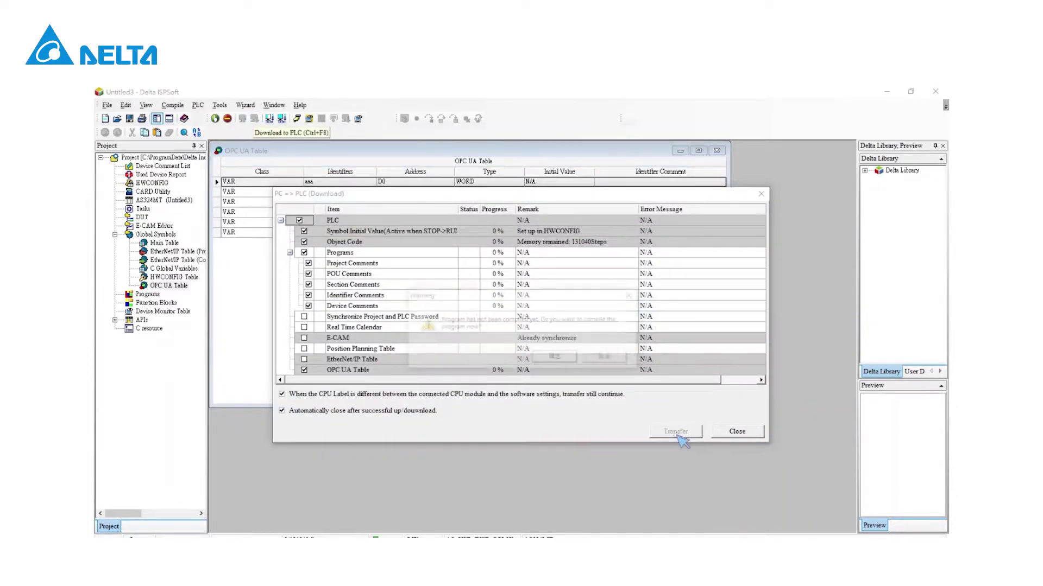
click(567, 357)
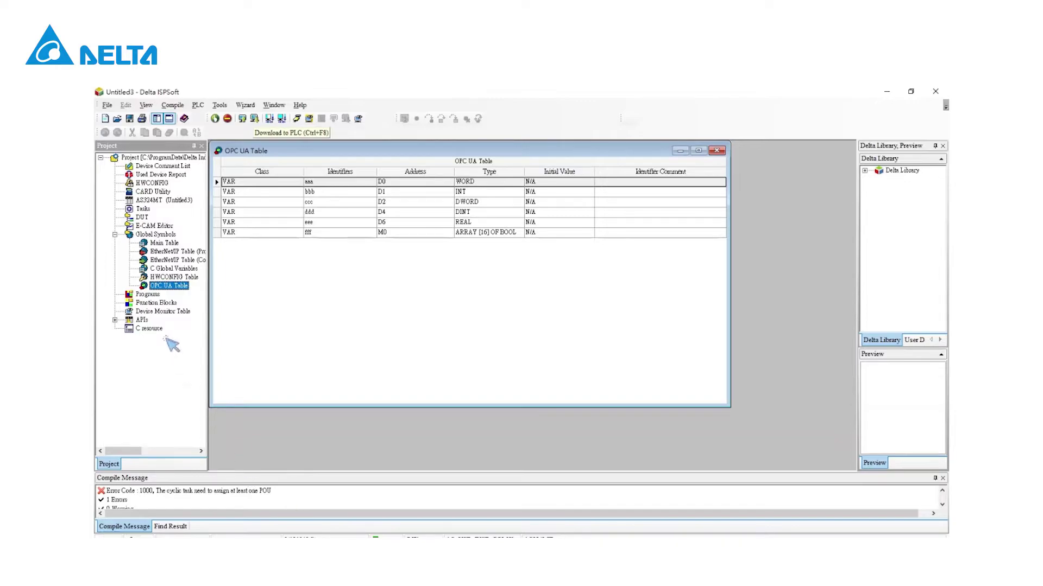
Step: Create an active Ladder Diagram program with the default name, assigned to Cyclic Task (0)
click(154, 296)
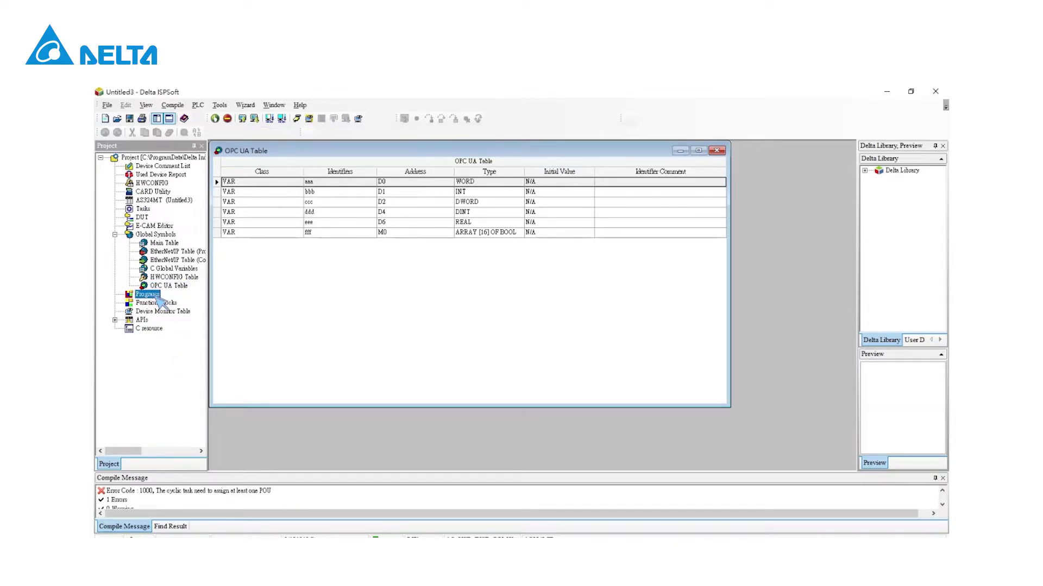
right_click(154, 296)
click(168, 303)
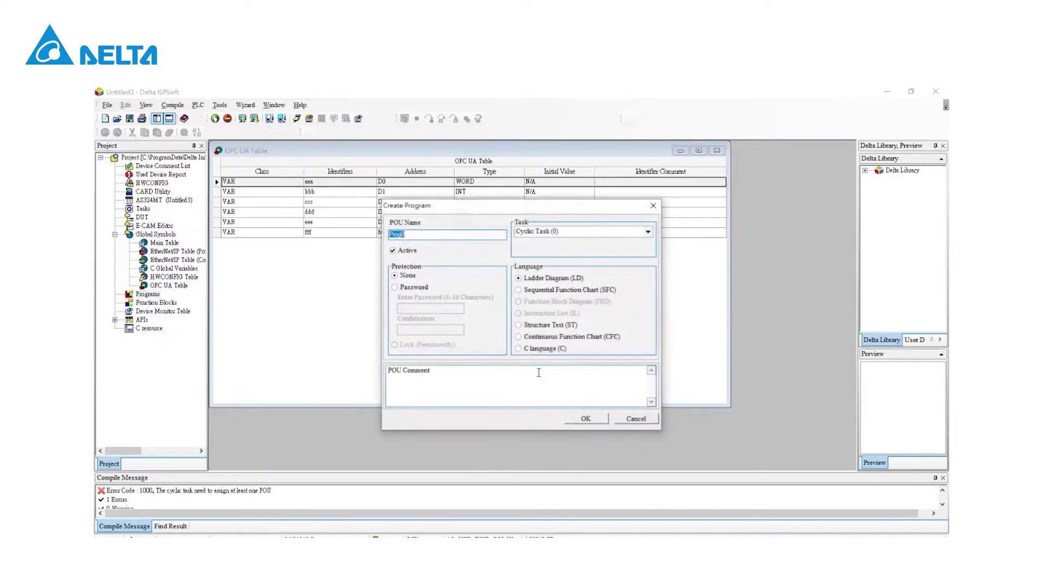
click(579, 426)
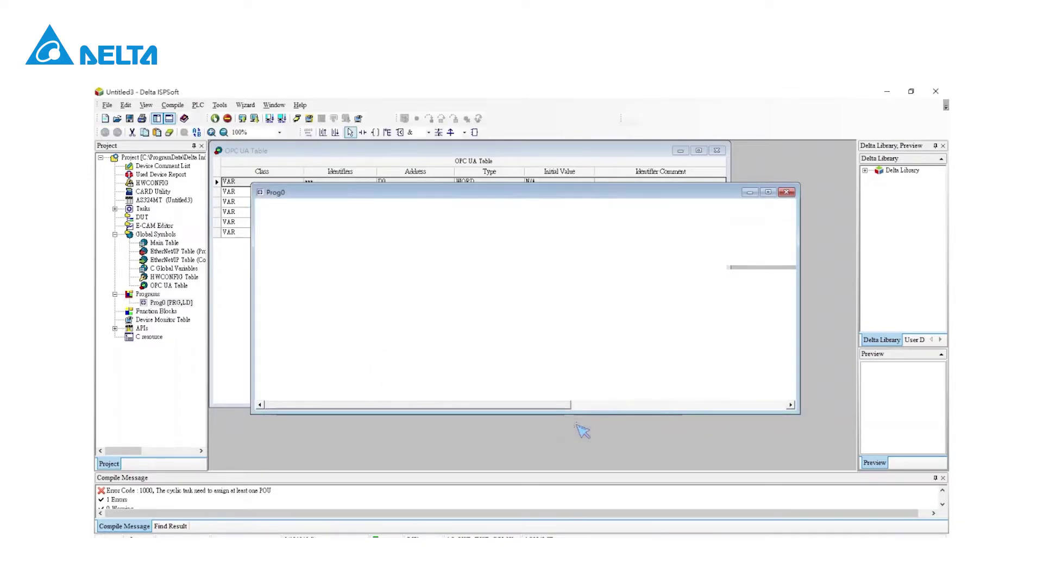
Step: Download the project with its new program and OPC UA Table to the PLC, compiling it first and allowing the PLC to stop
click(255, 119)
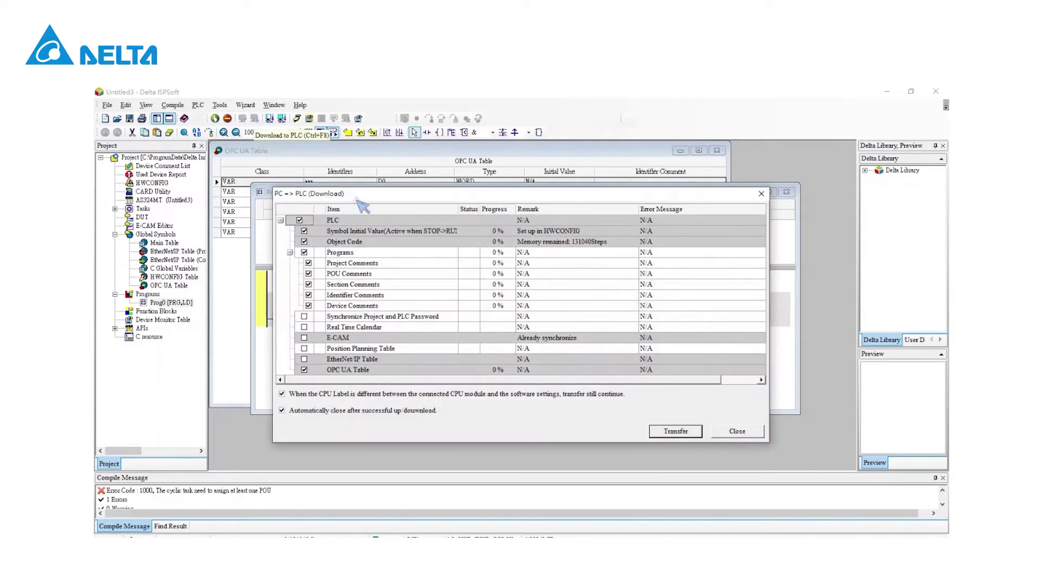
click(673, 433)
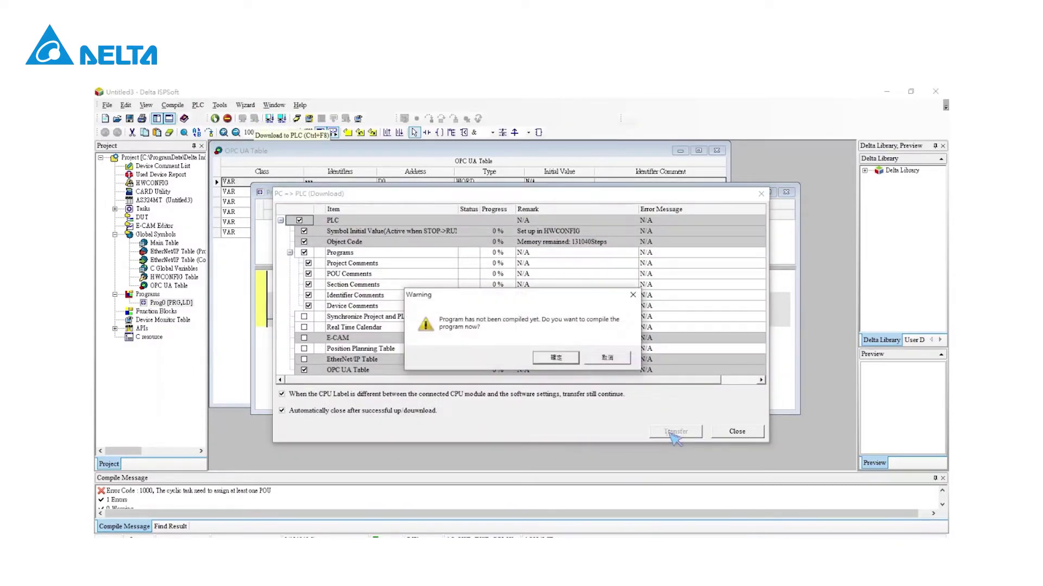
click(561, 363)
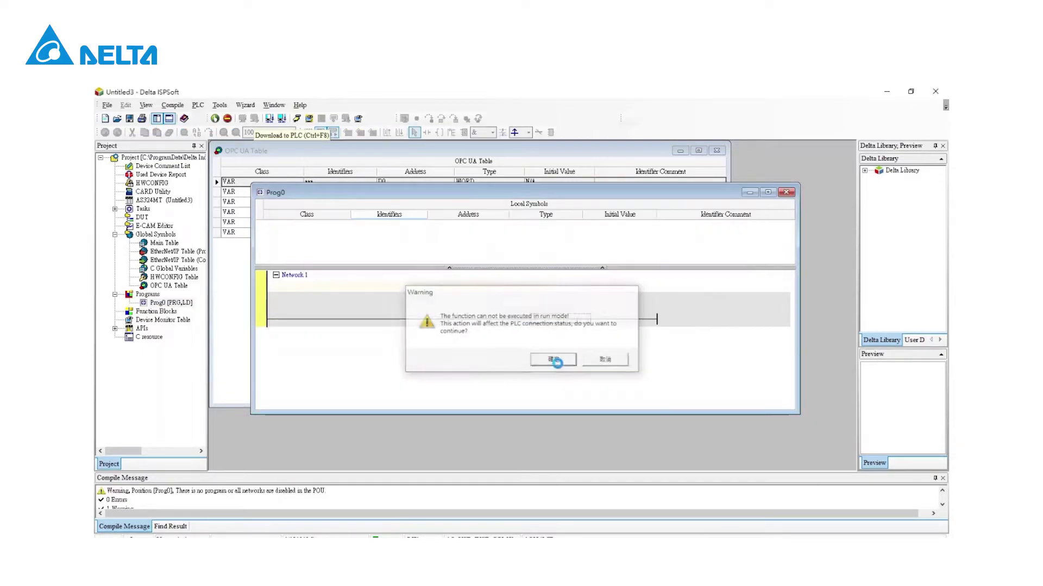
click(558, 361)
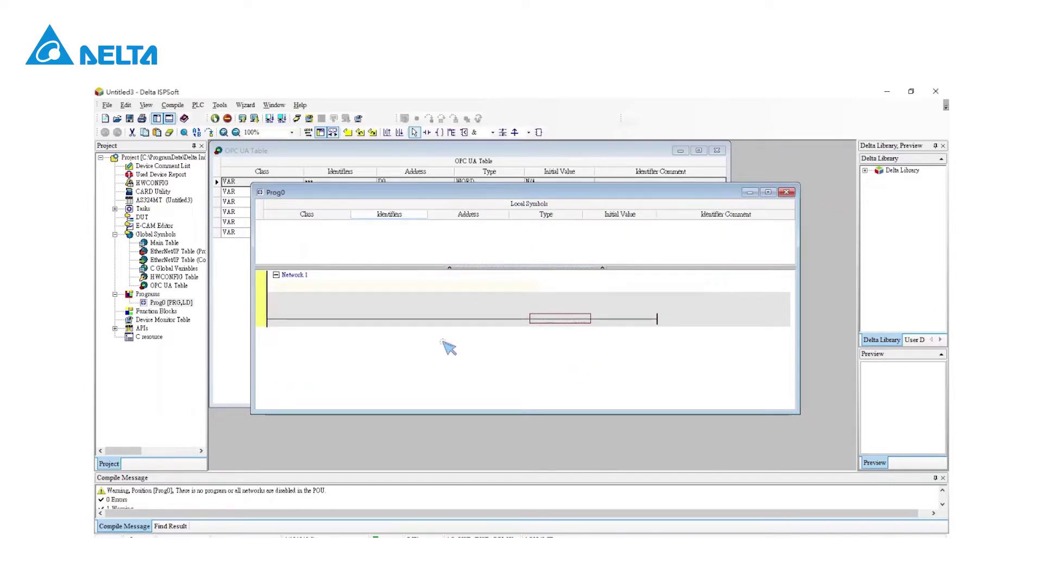
Step: Go online with the PLC and add a device monitor table with the default name
click(297, 120)
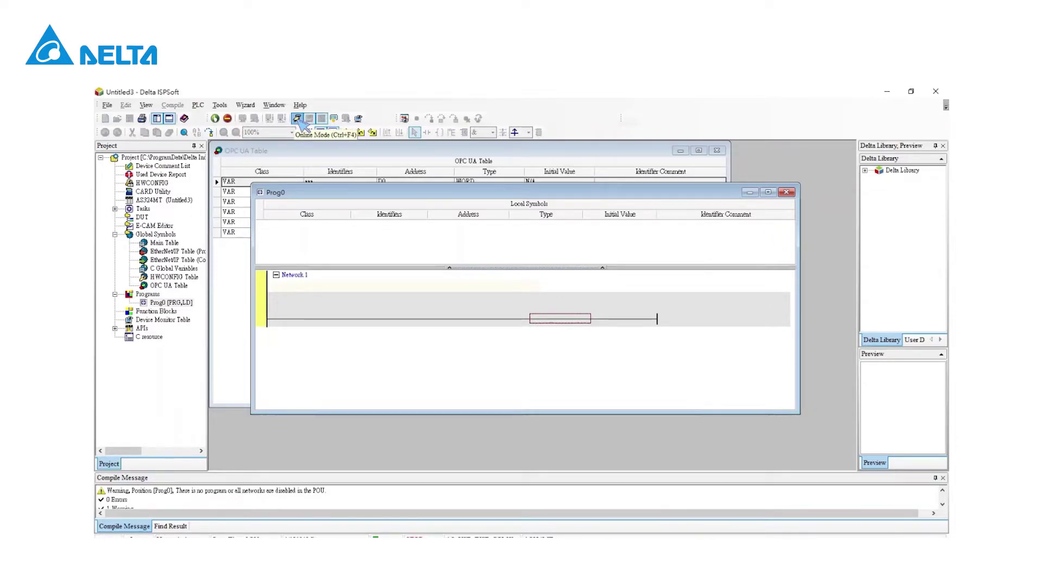
click(359, 120)
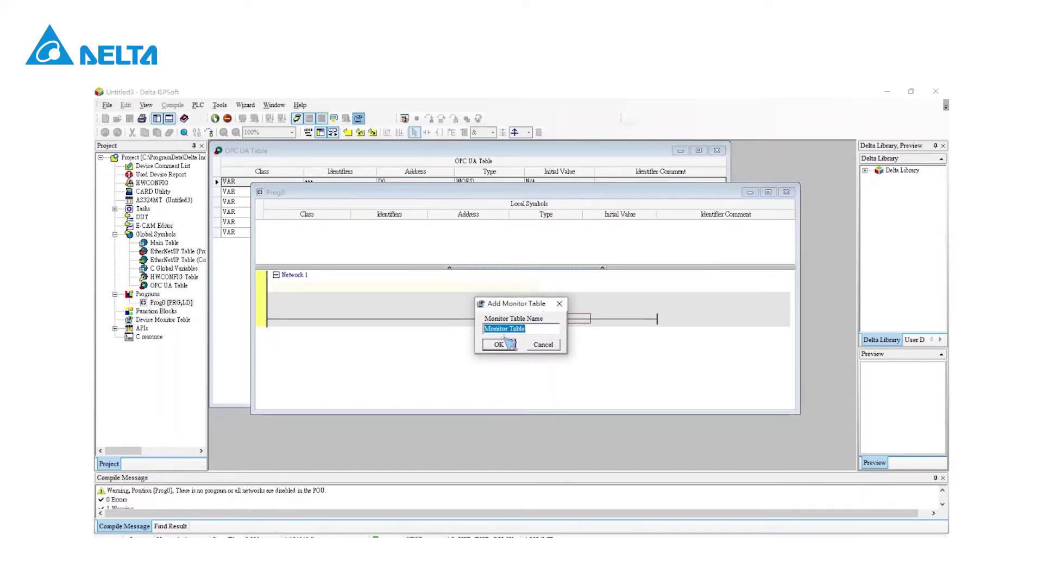
click(503, 345)
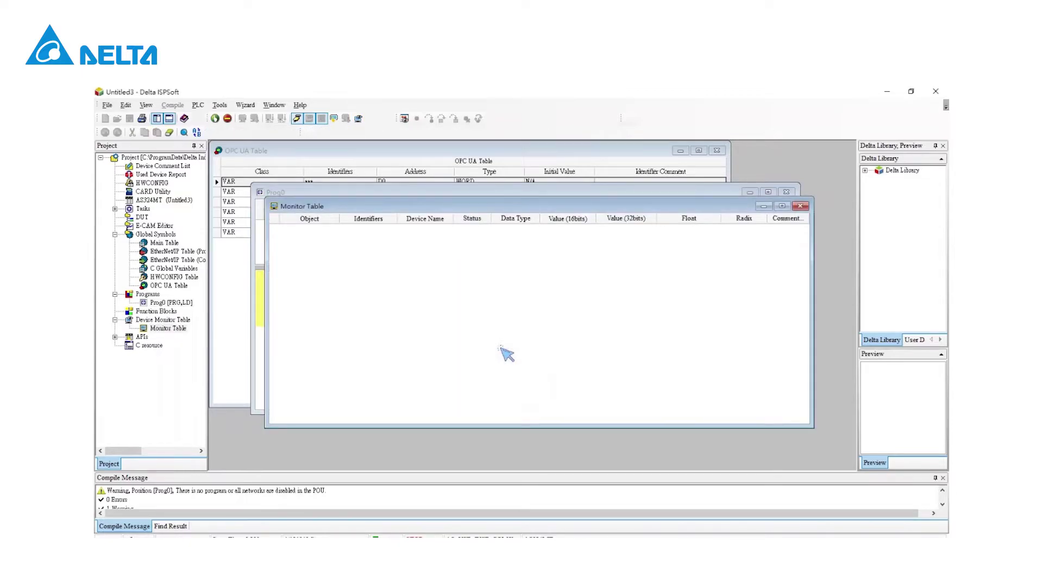
Step: Add all global symbols, aaa through the fff array, to the monitor table and maximize the table
right_click(443, 320)
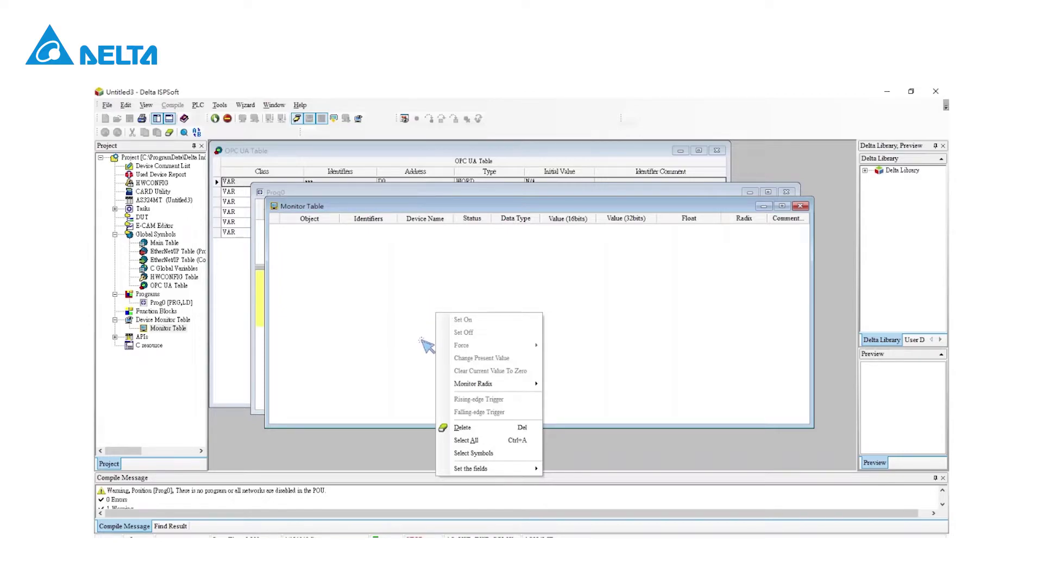
click(510, 454)
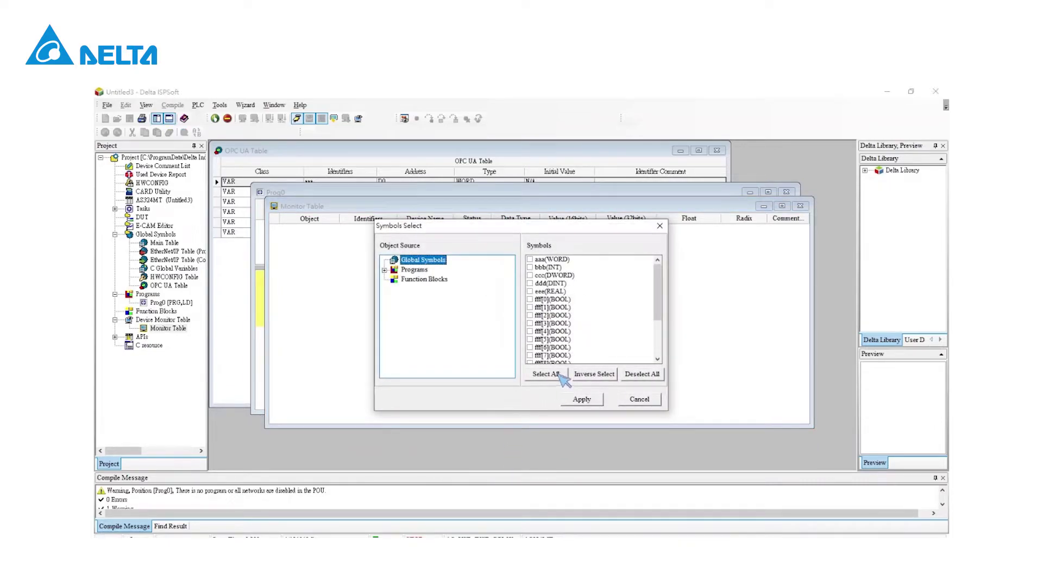
click(545, 374)
click(581, 400)
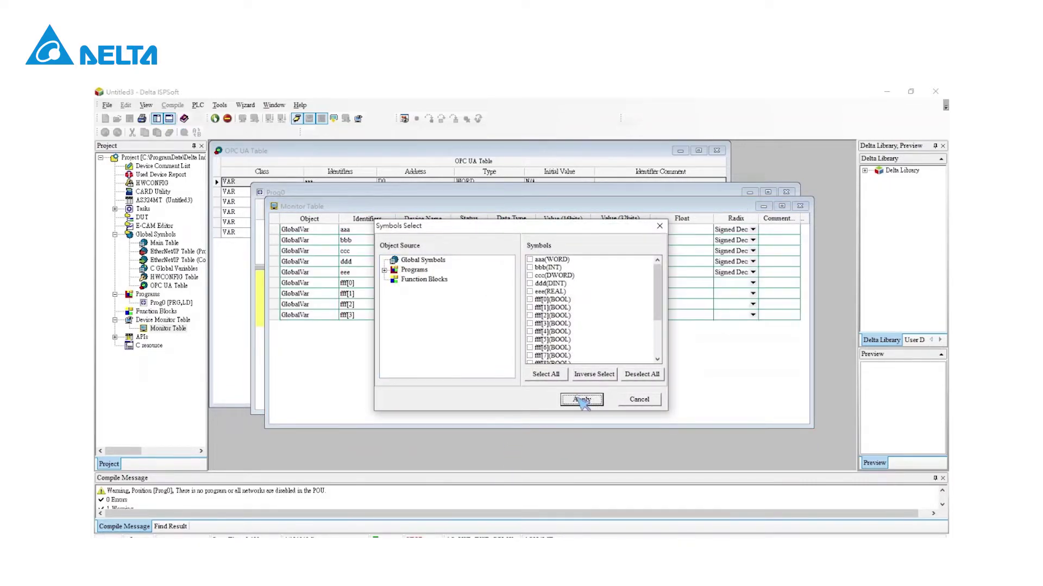
click(639, 400)
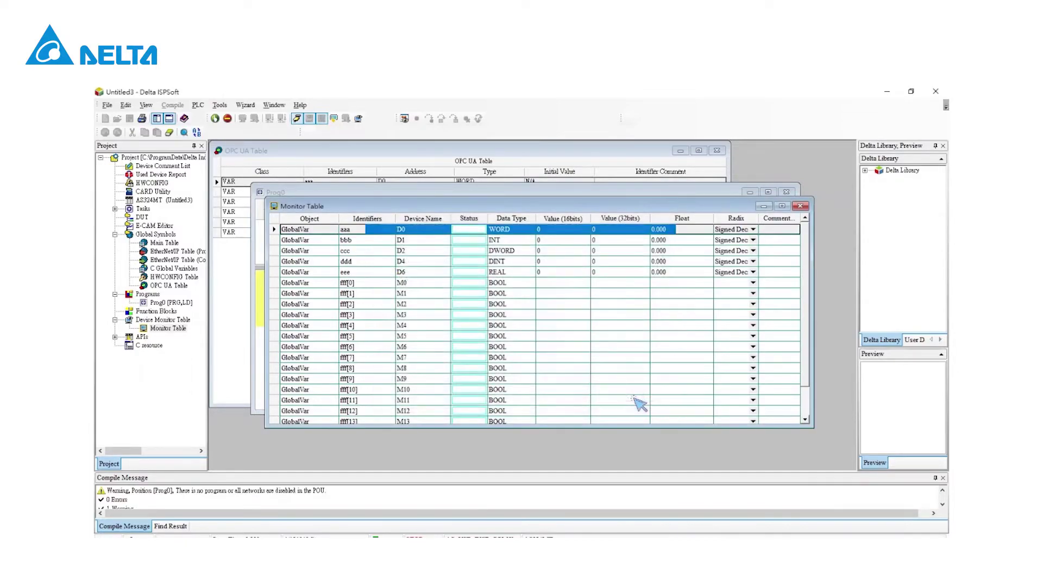
double_click(530, 206)
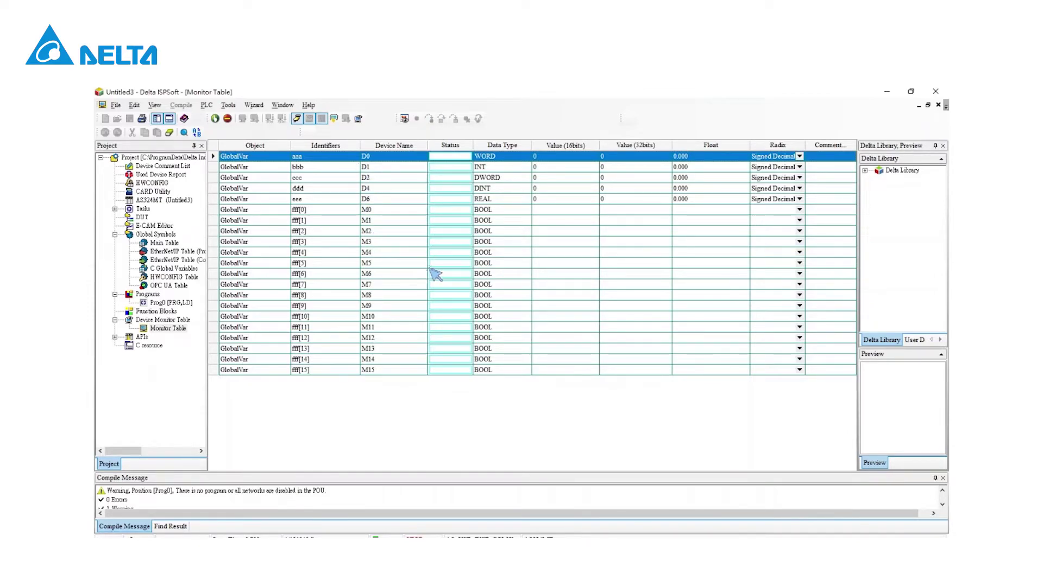
Step: Change the present value of symbol aaa (D0) to 123 as a 16-bit value
right_click(464, 157)
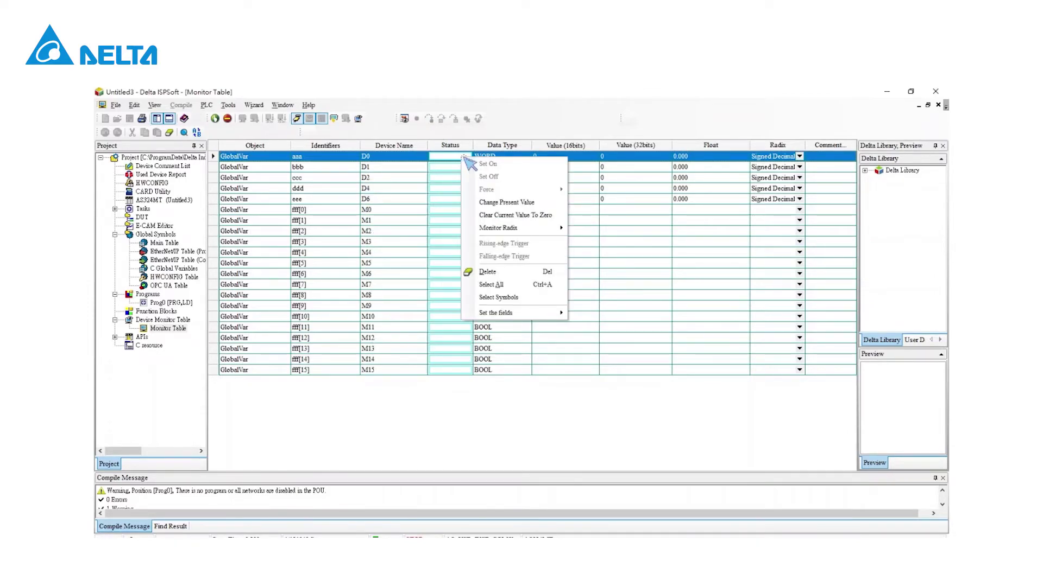
click(496, 203)
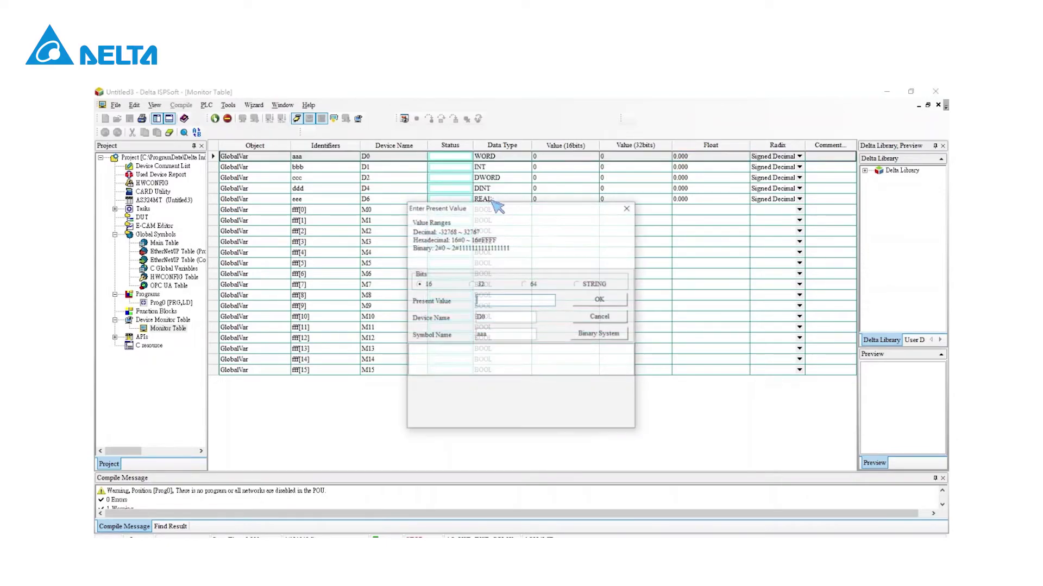
text(12)
key(Return)
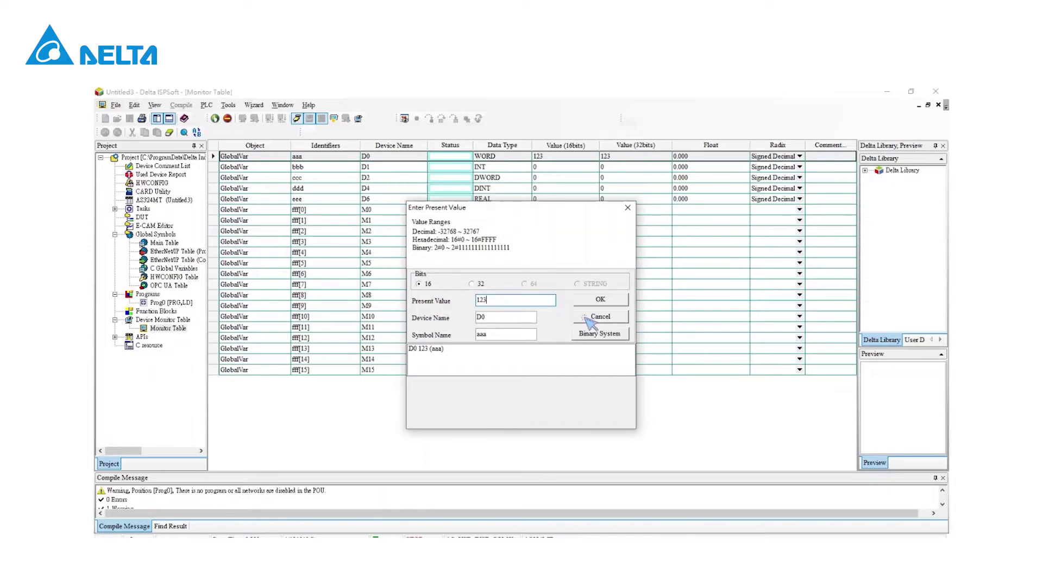
click(589, 318)
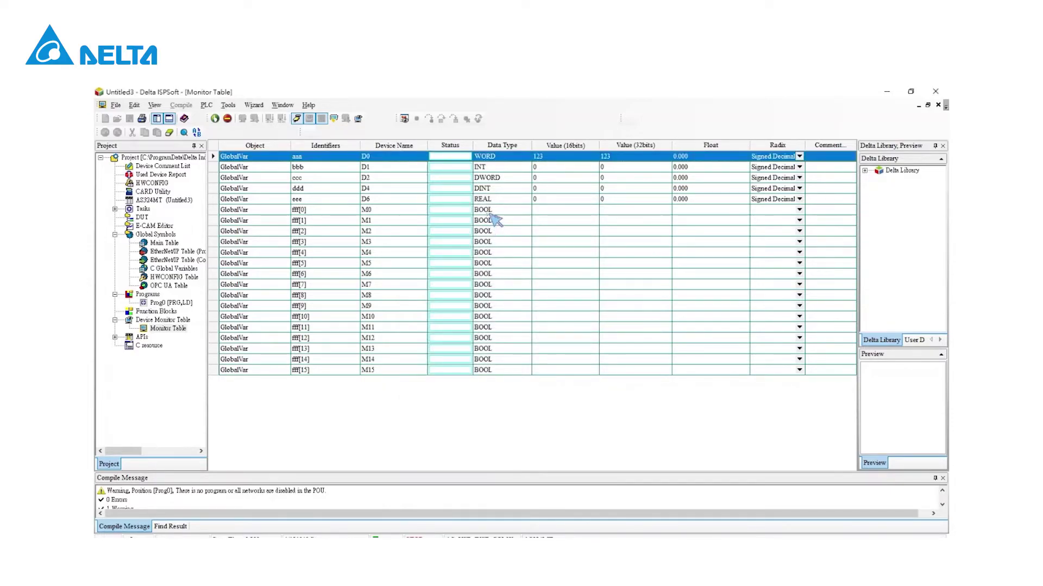
Step: Change the present value of the REAL symbol eee (D6) to 67.906 as a 32-bit value
right_click(512, 201)
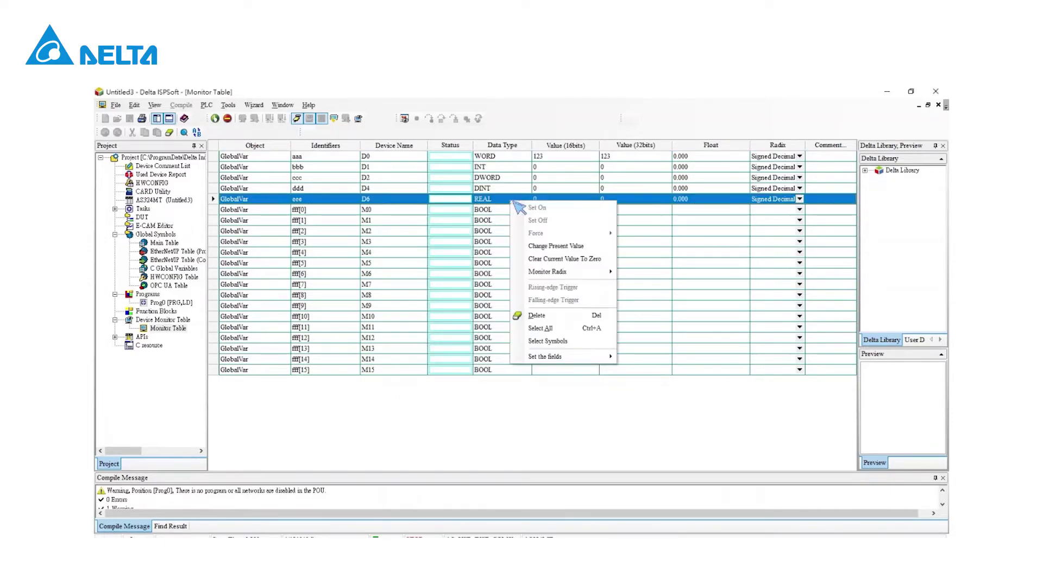
click(546, 247)
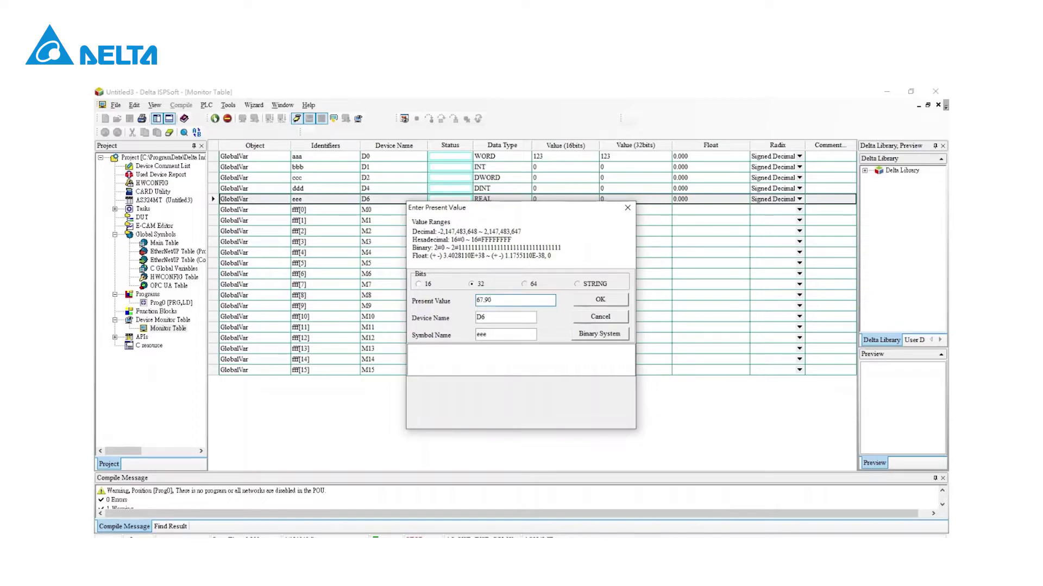
key(Return)
click(592, 320)
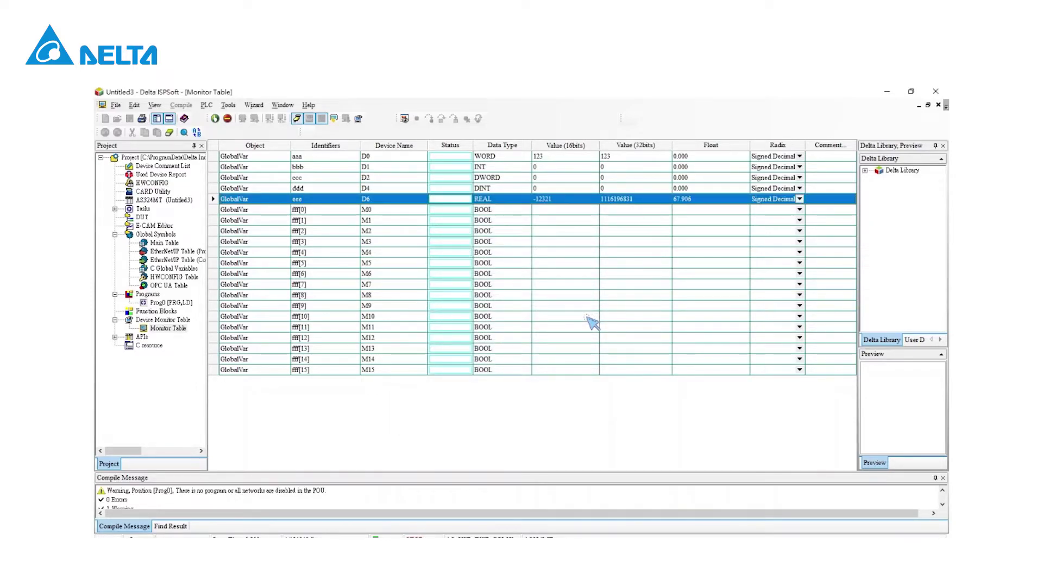
Step: Set the BOOL symbol fff[0] (M0) on in the monitor table
click(459, 211)
right_click(459, 211)
click(470, 219)
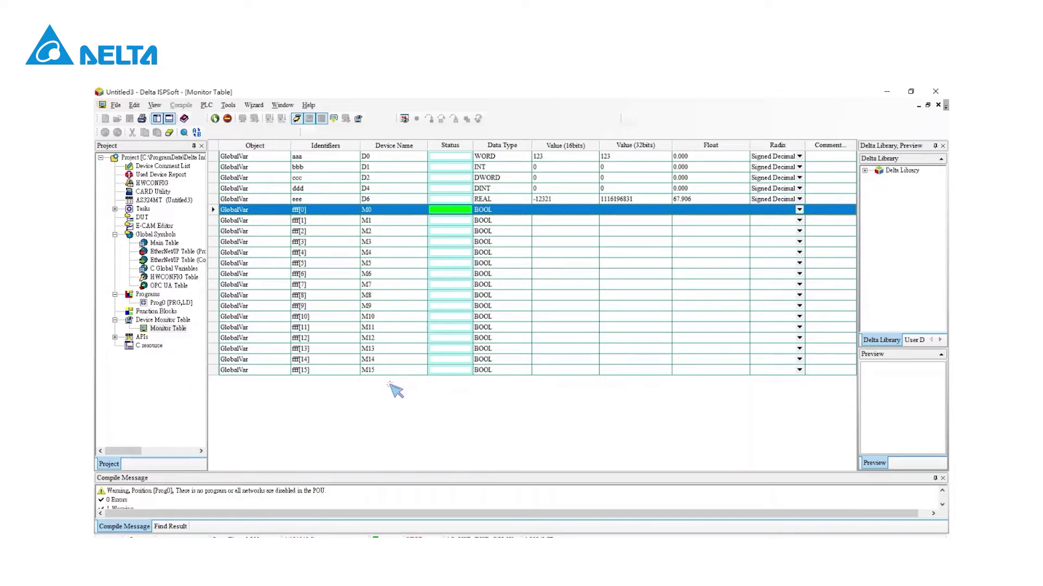
Step: Switch to the UaExpert OPC UA client
mouse_move(348, 538)
click(348, 510)
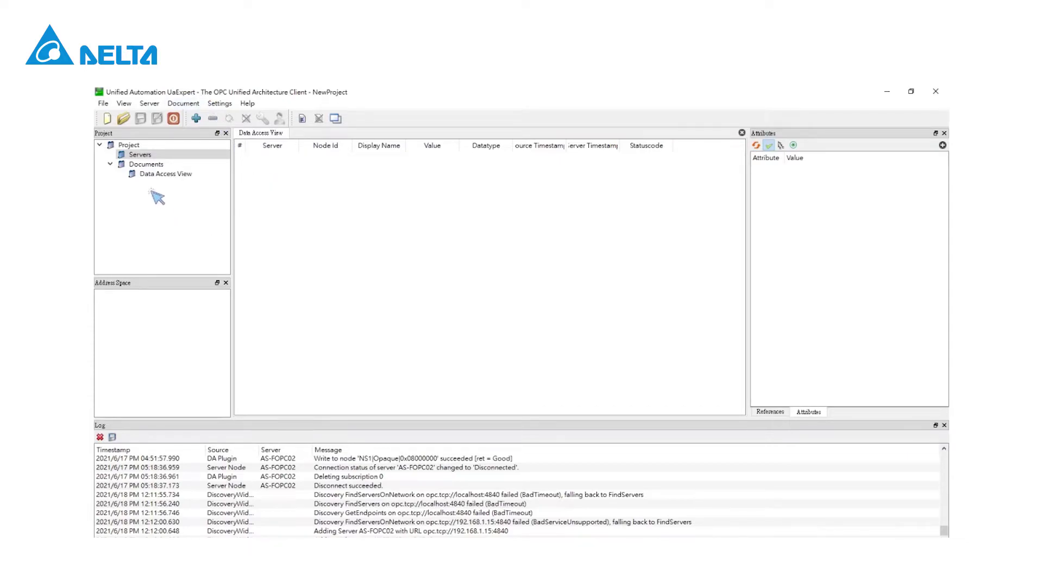
Step: Add the AS-FOPC02 server from opc.tcp://192.168.1.15:4840 using its None - None (uatcp-uasc-uabinary) endpoint
right_click(159, 157)
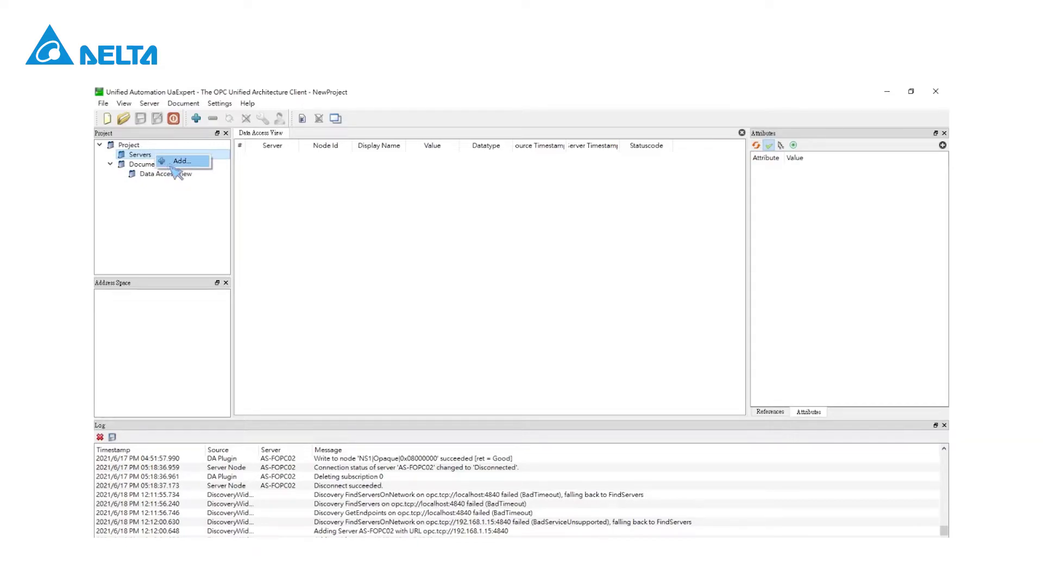
click(174, 165)
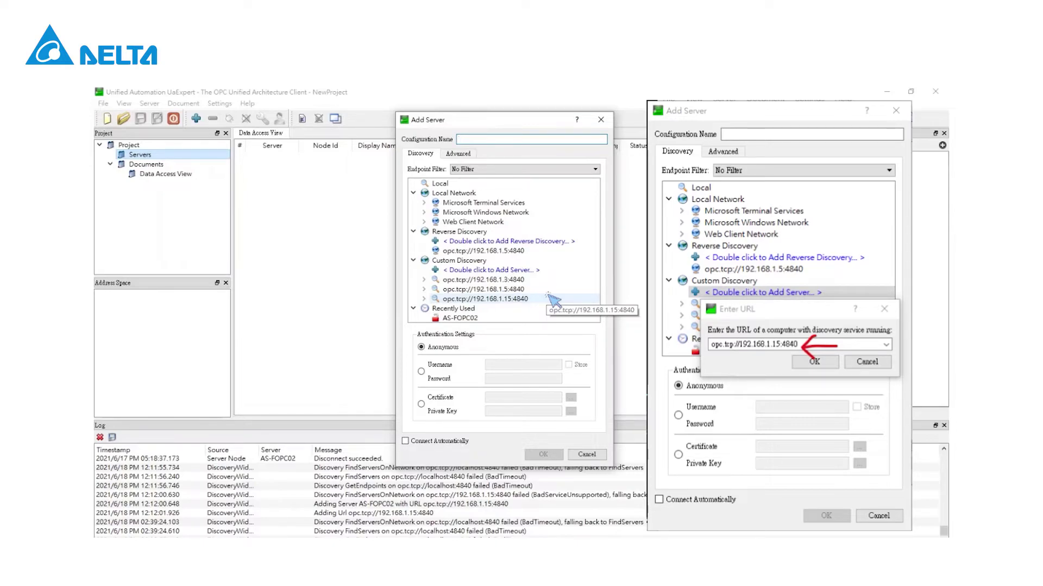
click(517, 300)
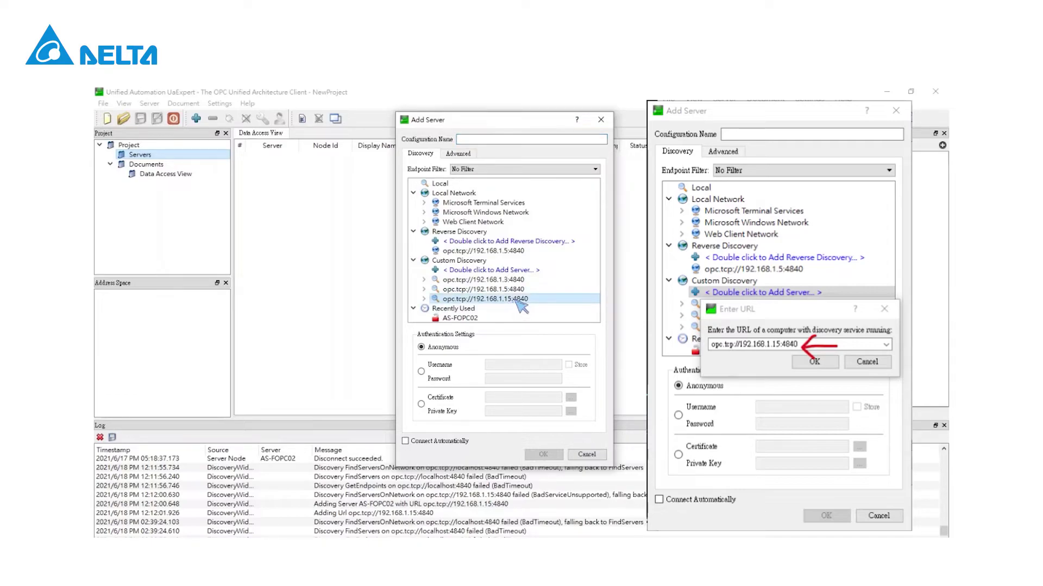
click(424, 299)
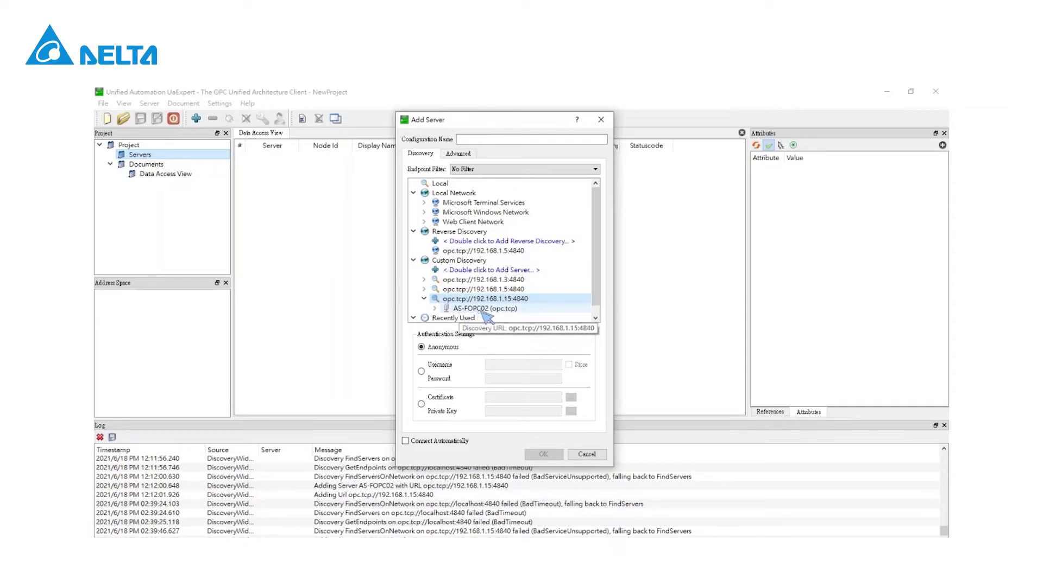
click(435, 309)
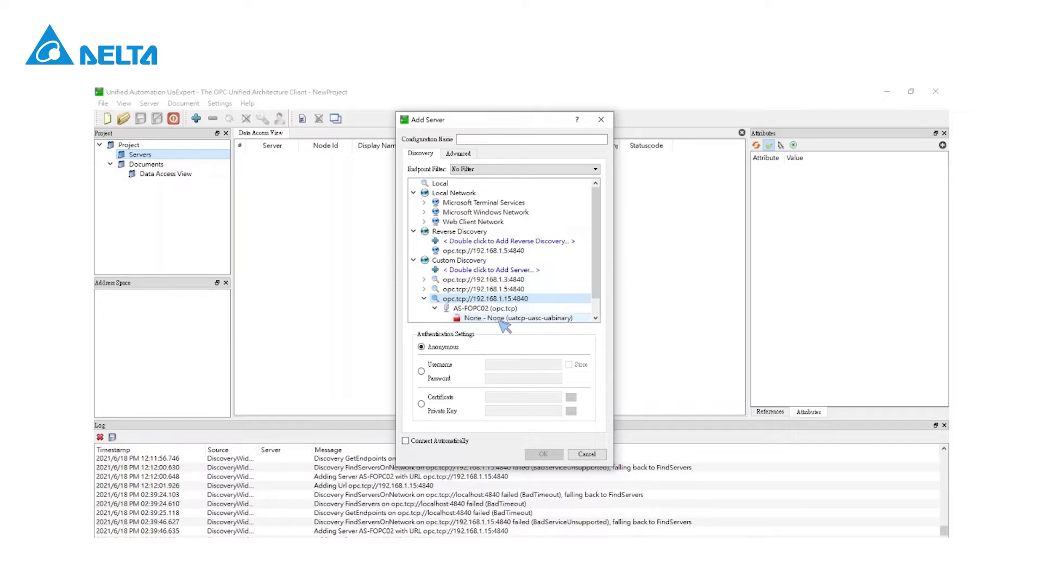
click(532, 319)
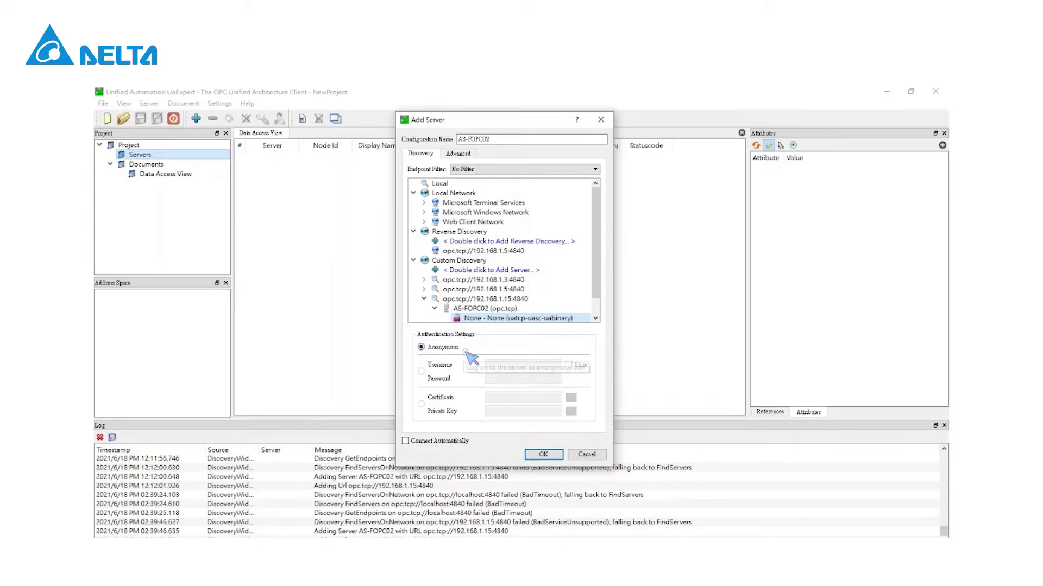
click(542, 455)
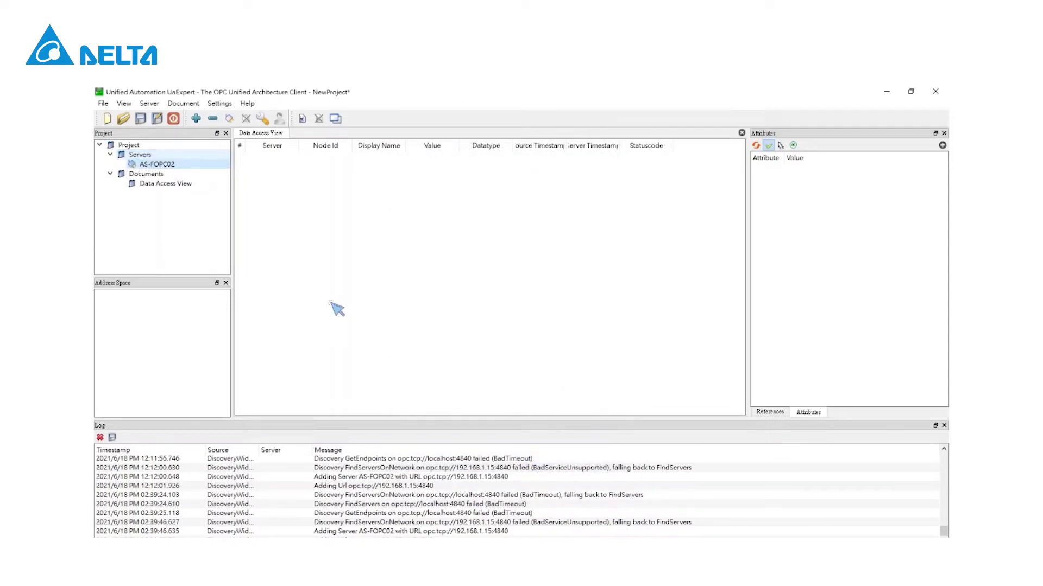
Step: Connect to the AS-FOPC02 server in the project
click(181, 165)
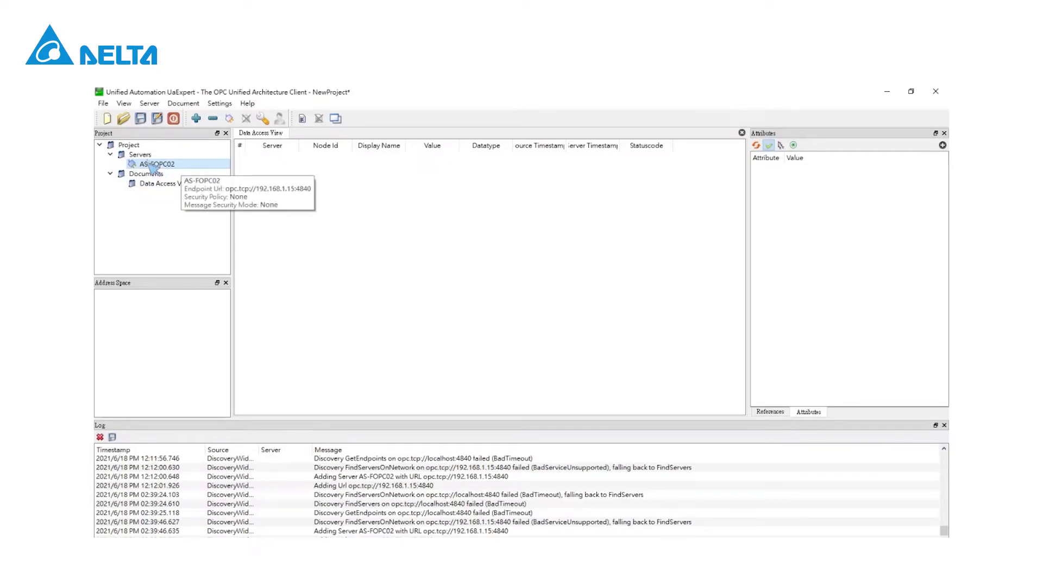
right_click(182, 165)
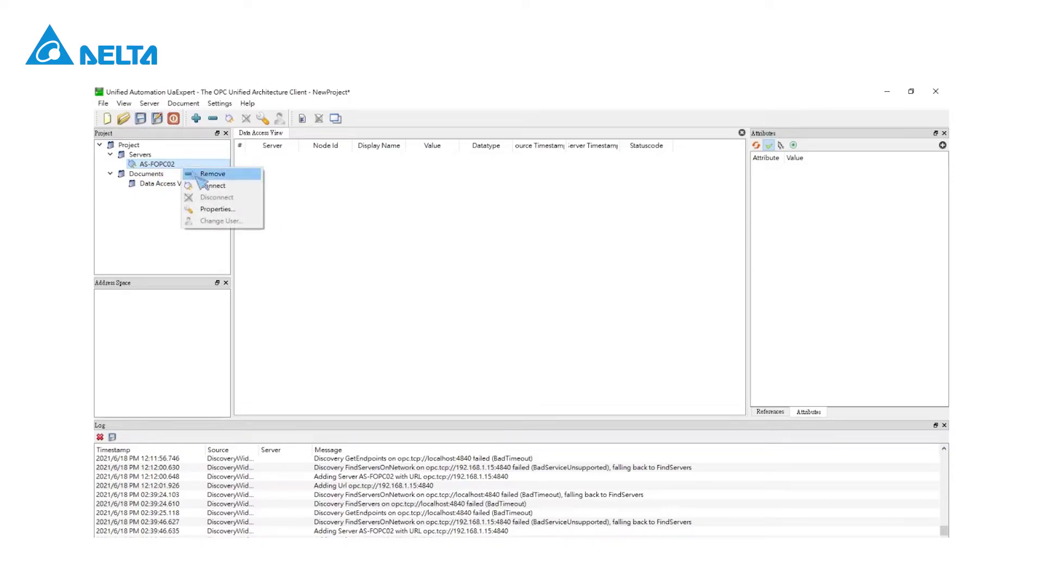
click(240, 191)
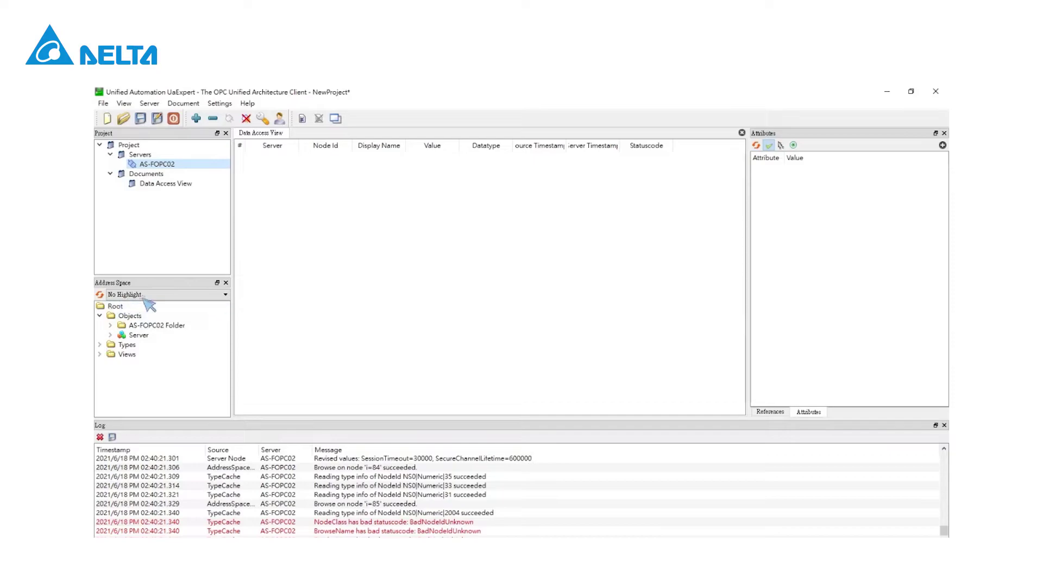
Step: Add the symbols aaa through fff from the AS-FOPC02 Folder to the Data Access View
click(202, 327)
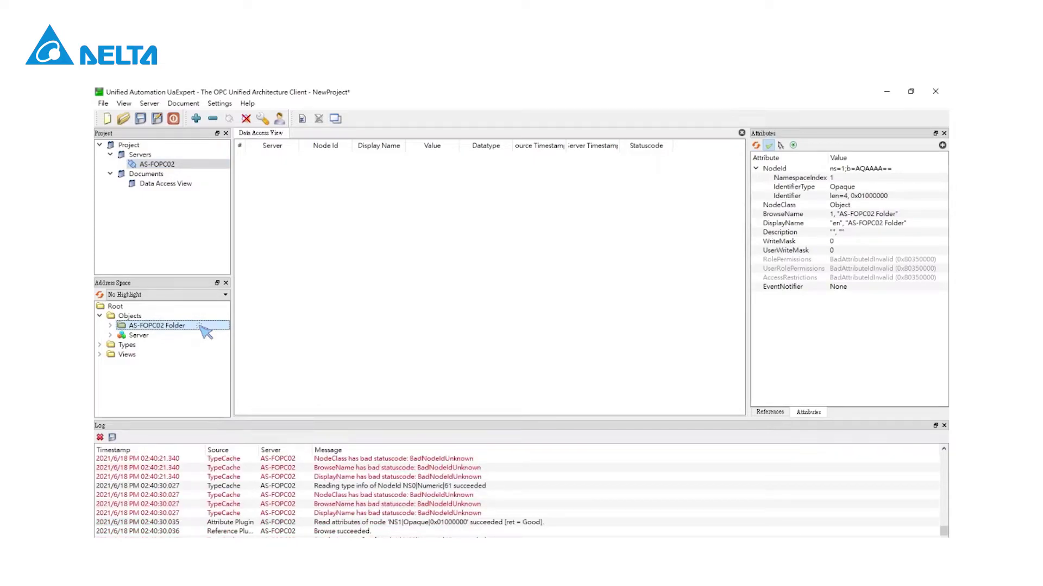
click(111, 326)
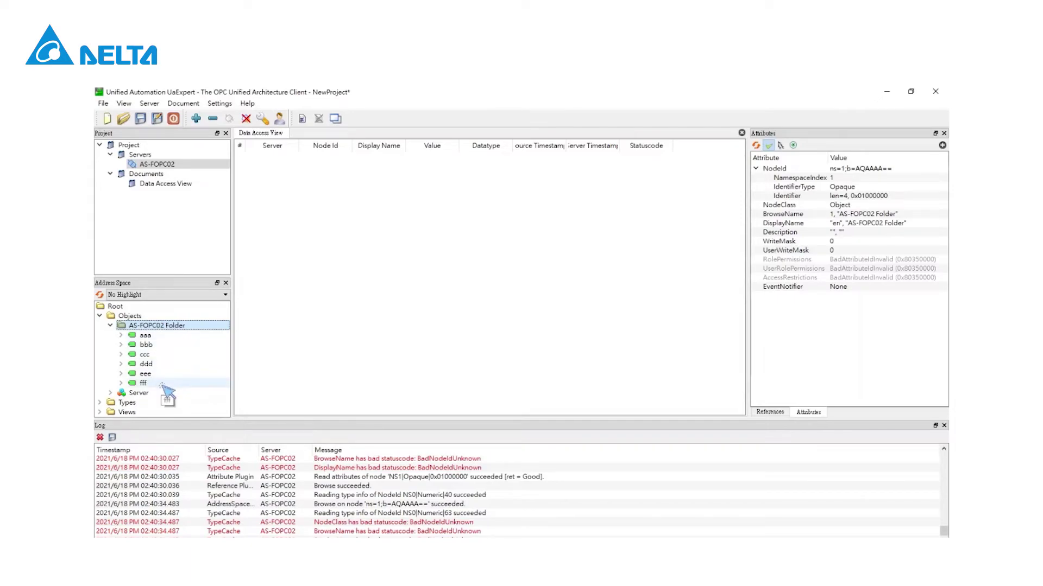
click(183, 336)
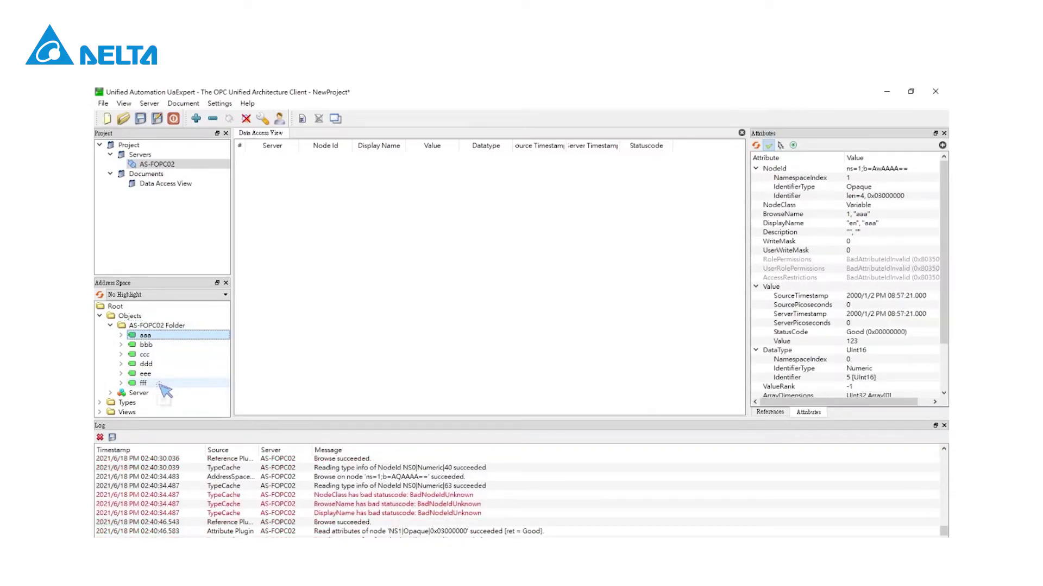
shift+click(160, 384)
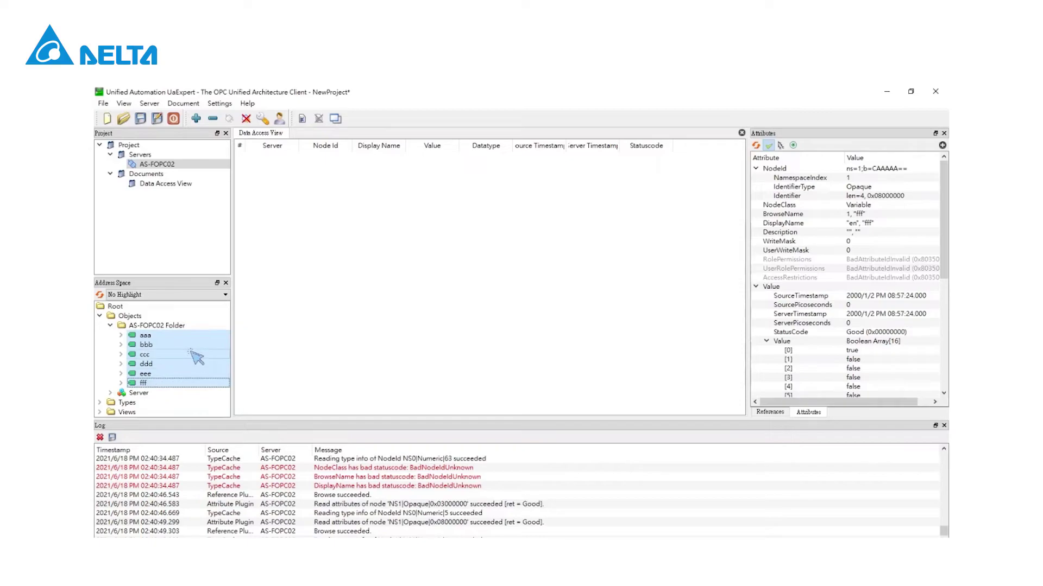
drag(194, 348, 411, 207)
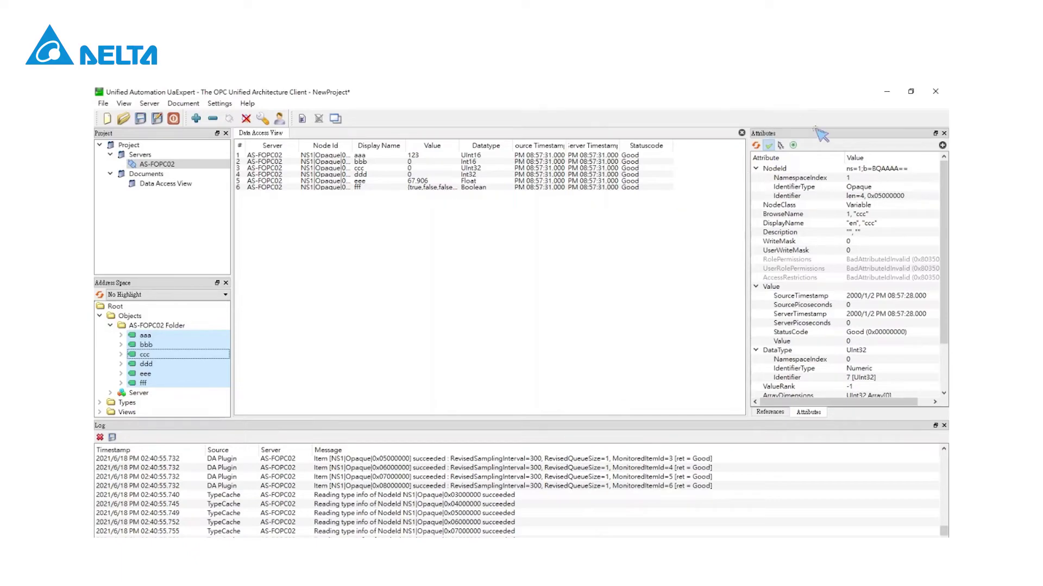
Step: Arrange the UaExpert and ISPSoft windows side by side and close the Delta Library pane to widen the monitor table
click(912, 92)
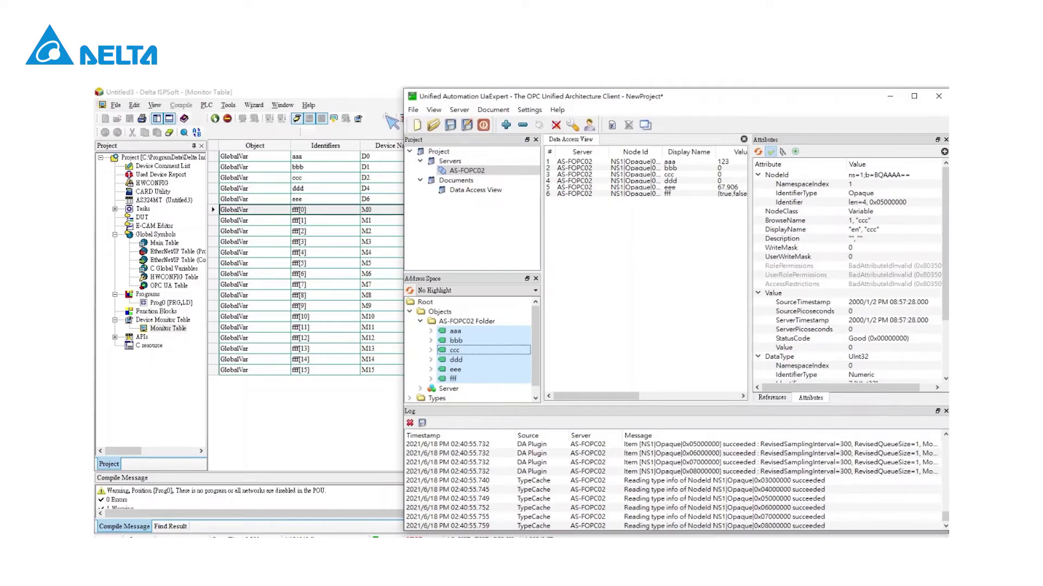
click(380, 97)
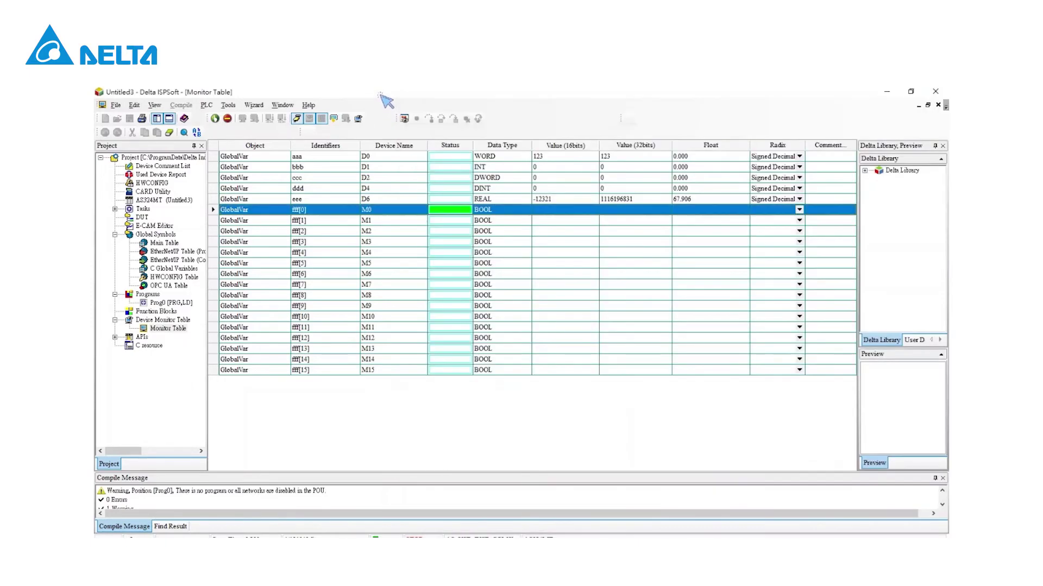
click(911, 91)
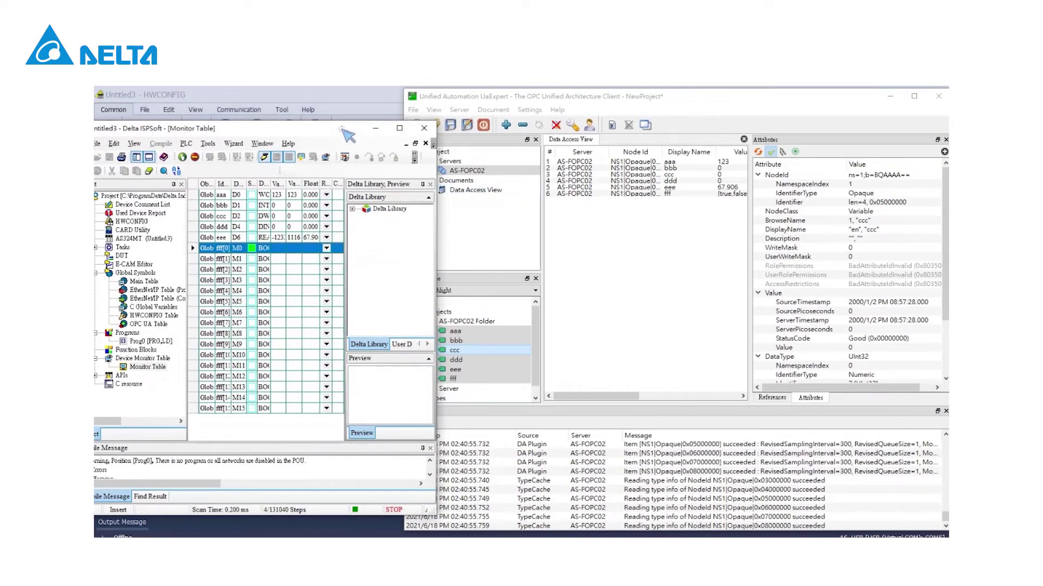
drag(337, 123, 337, 87)
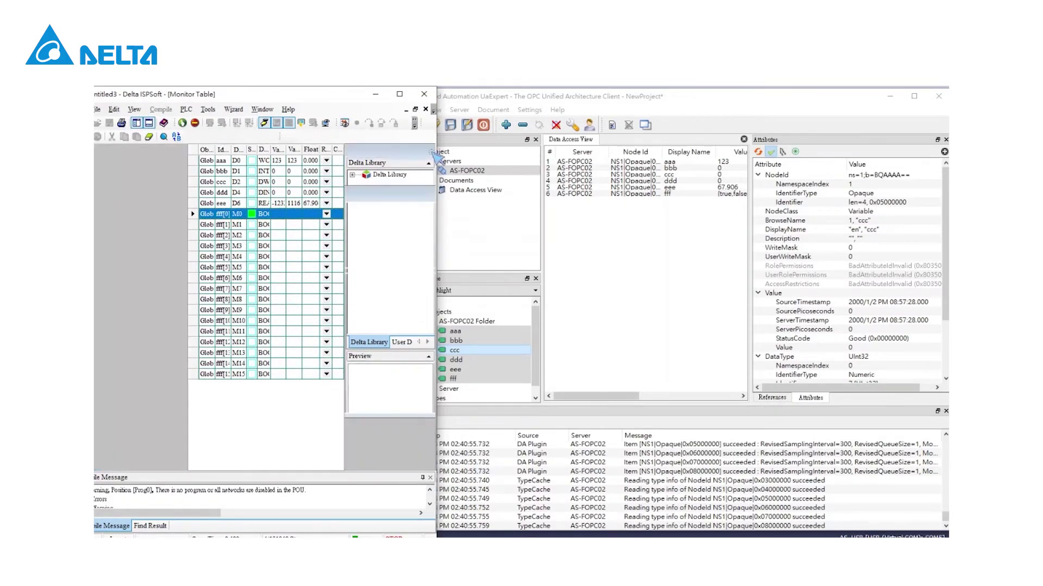
click(430, 150)
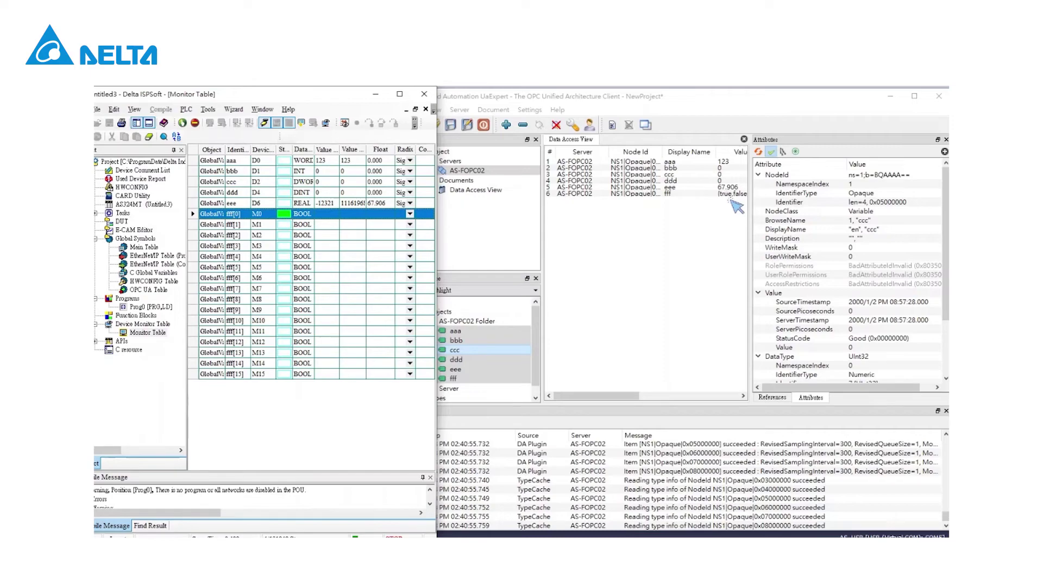
Step: Write the value 6666 to symbol aaa in UaExpert's Data Access View
drag(633, 395, 672, 400)
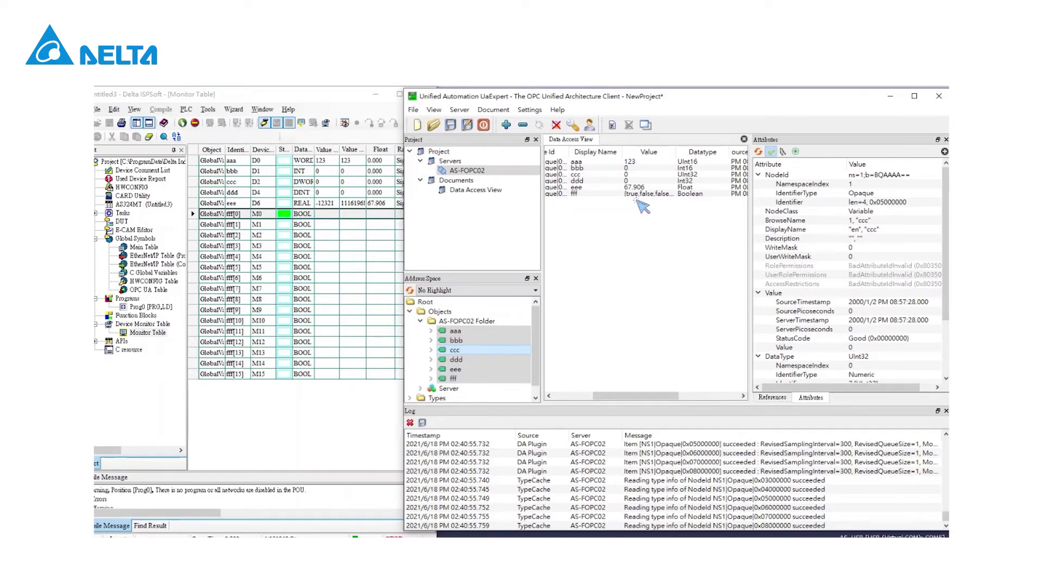
click(648, 161)
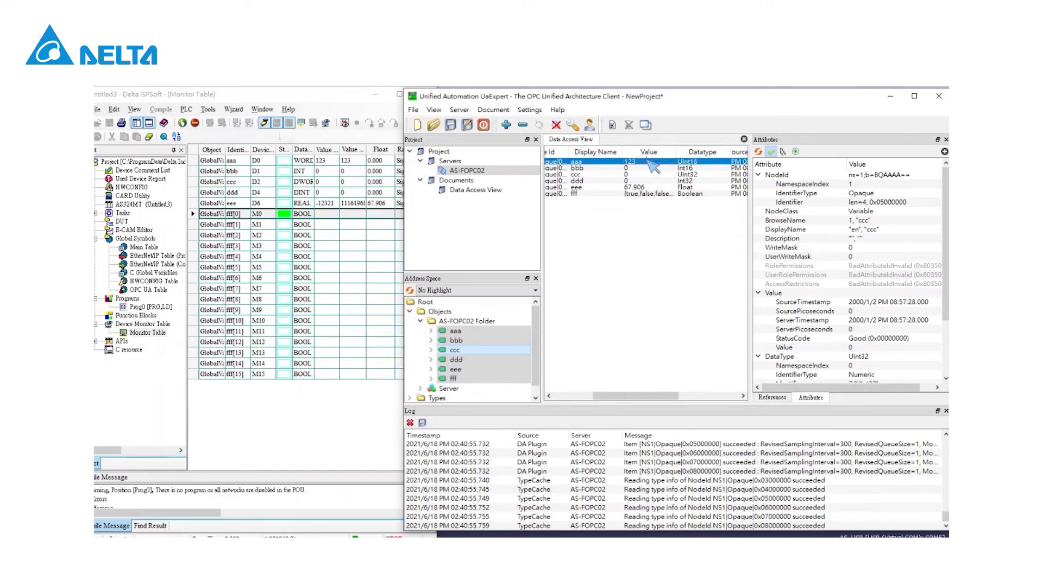
click(644, 161)
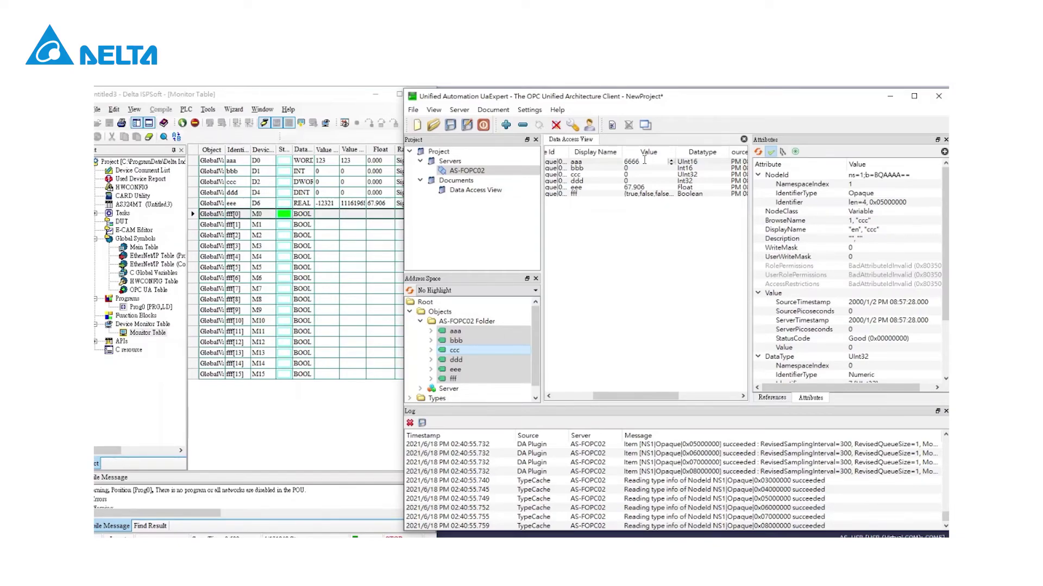
key(Return)
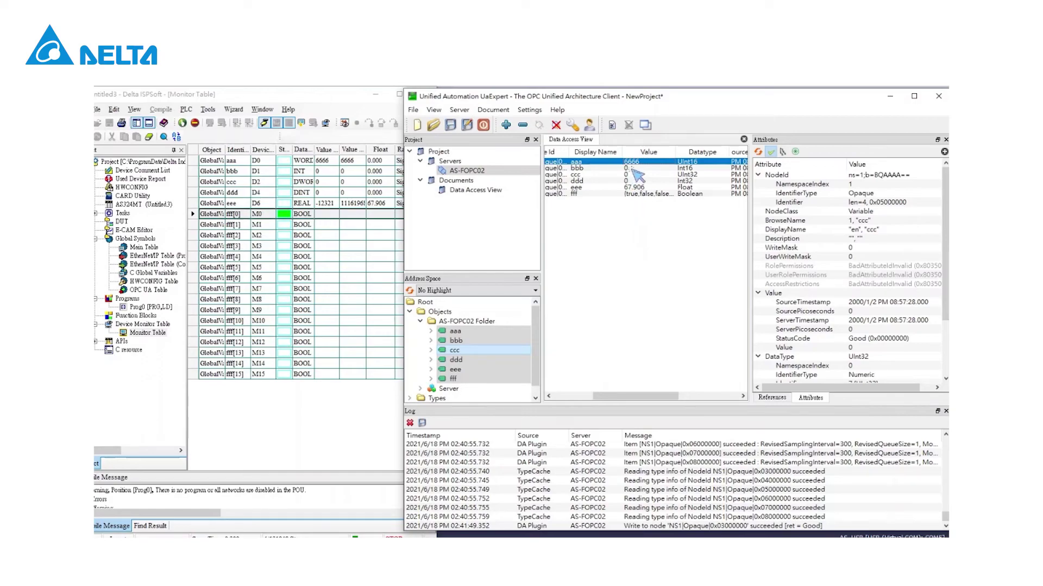
Step: Set element [1] of the Boolean array fff to true and write the array to the server
click(646, 194)
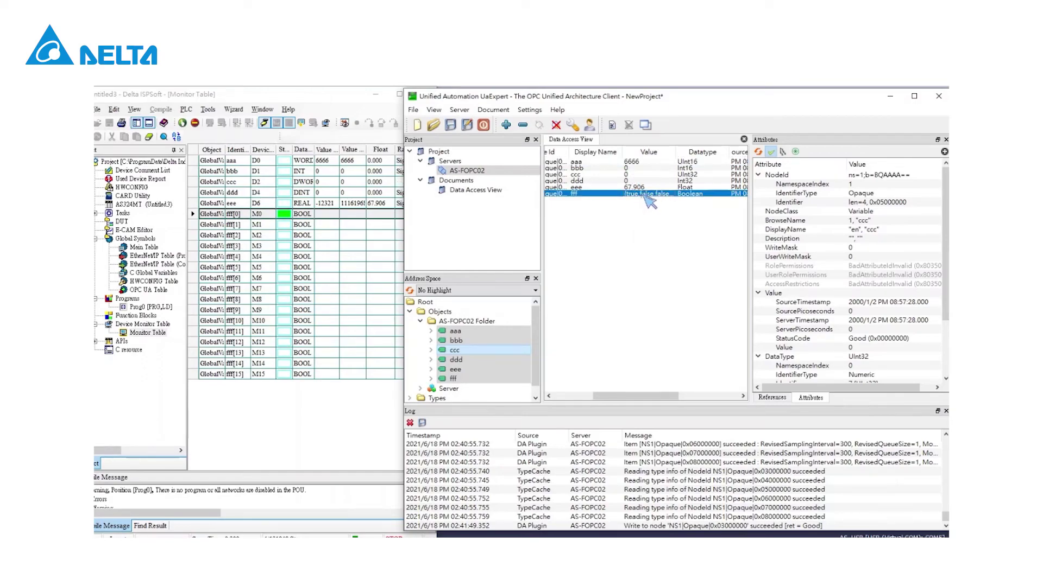
double_click(649, 201)
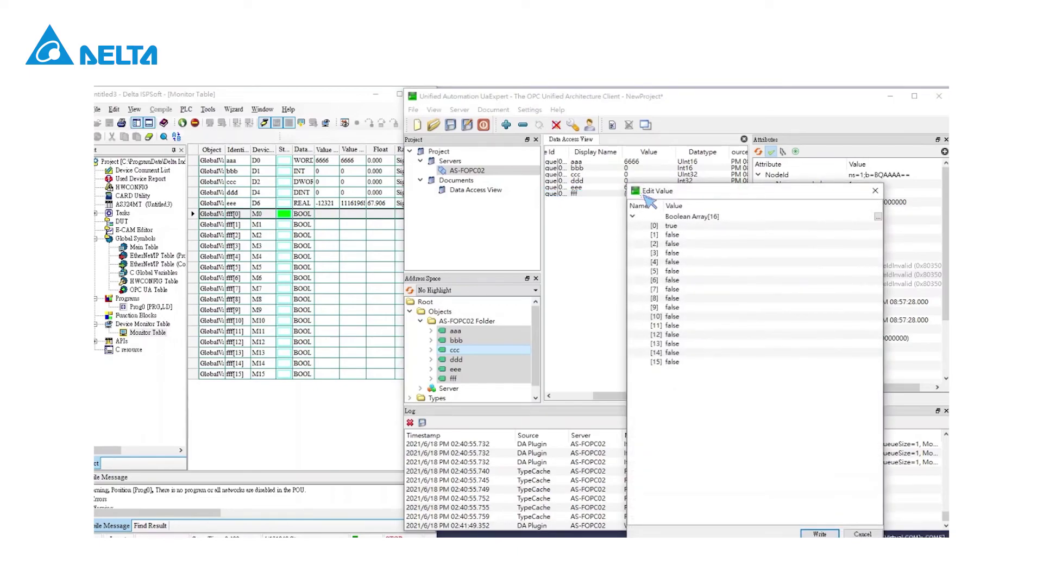
click(684, 237)
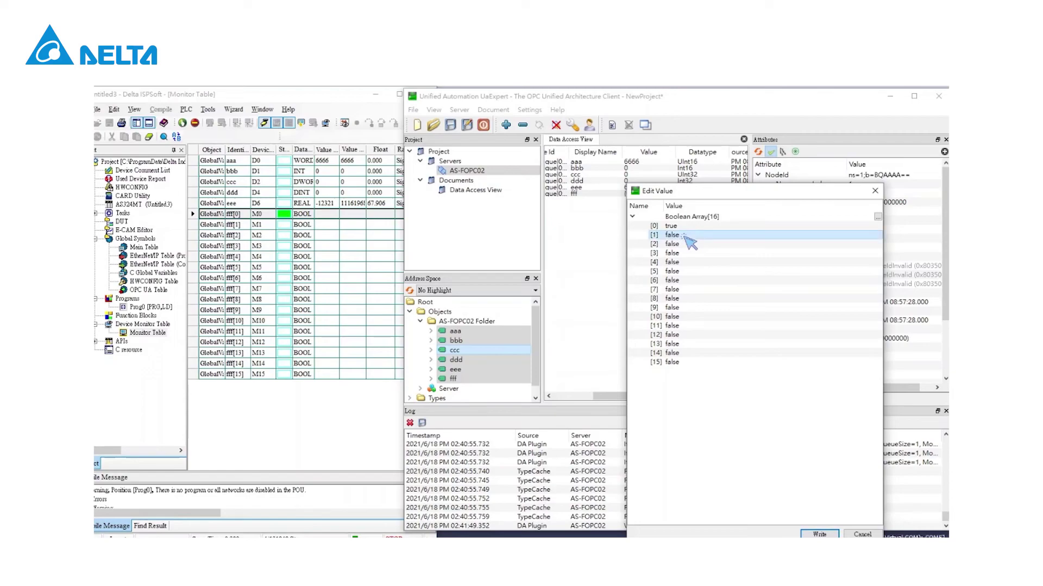
click(685, 238)
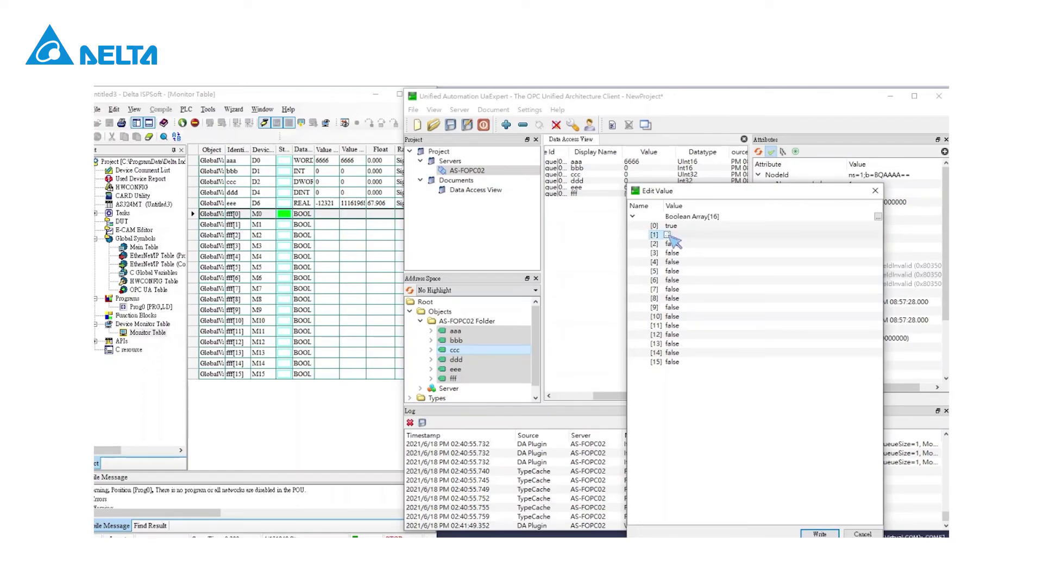
click(703, 246)
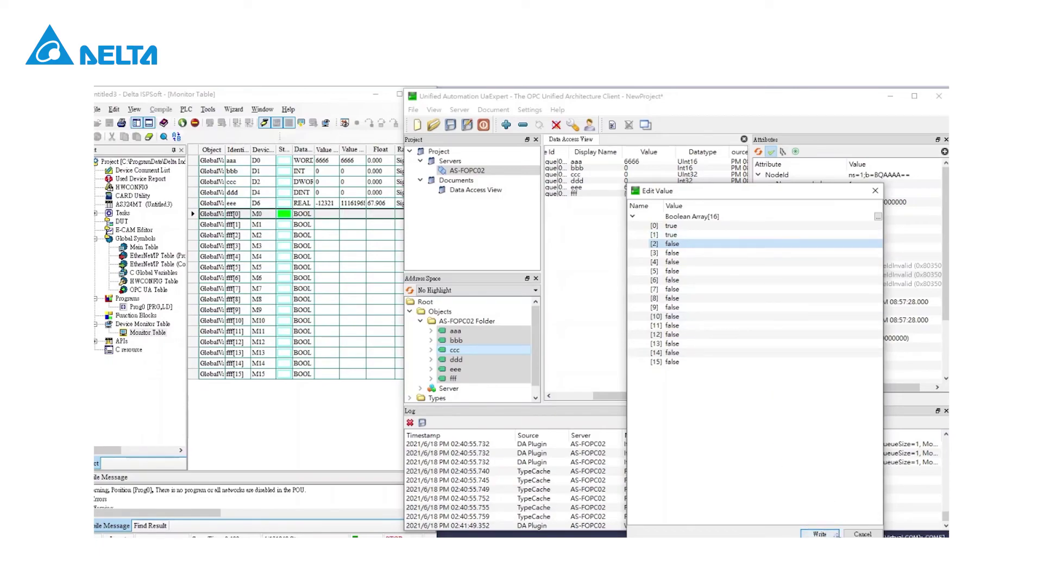
click(820, 534)
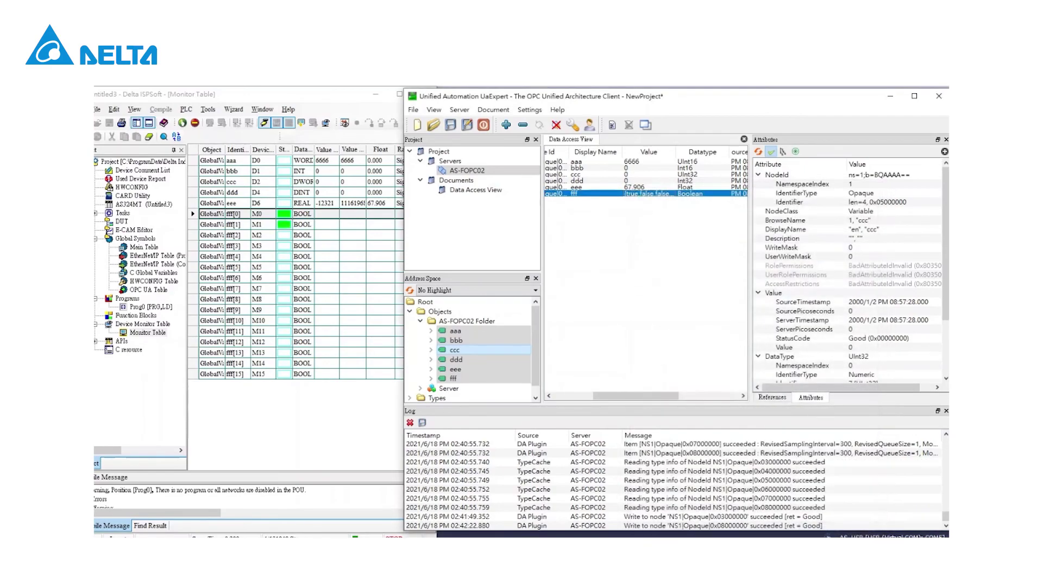